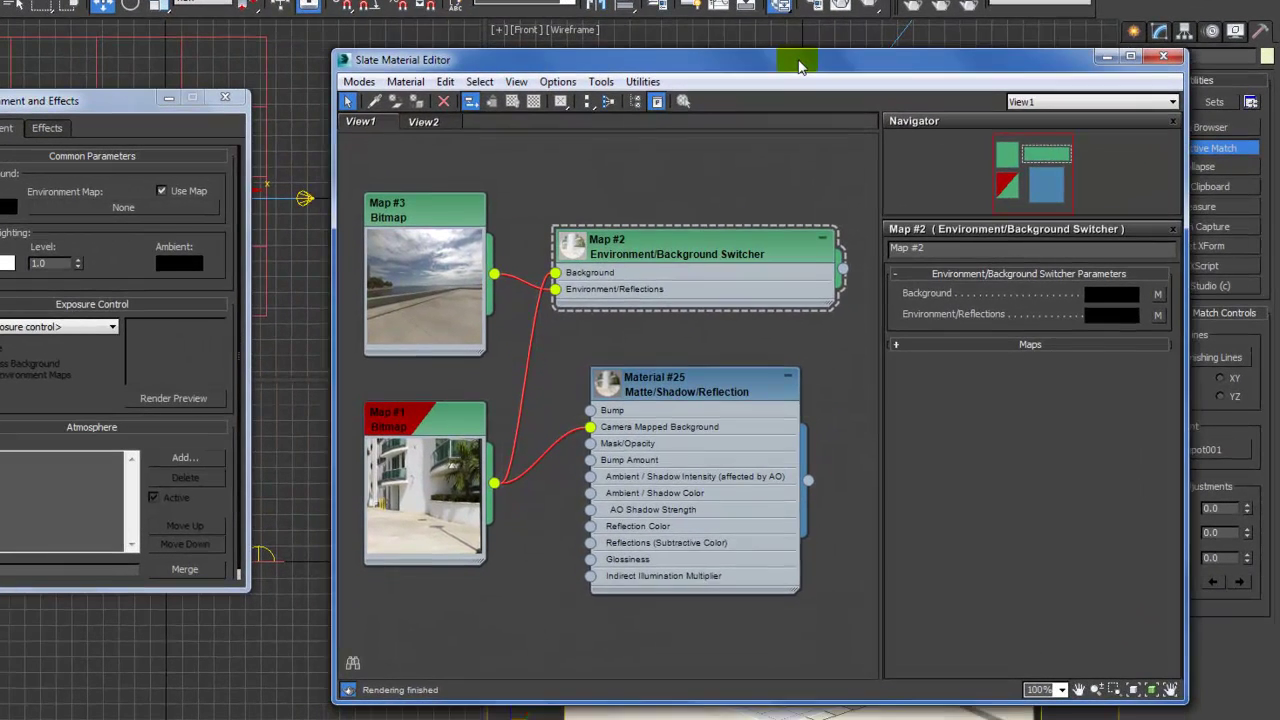
Reposition the Slate Material Editor window so the scene and camera views are visible
{"action": "left_click_drag", "start_coordinate": [799, 66], "coordinate": [787, 62]}
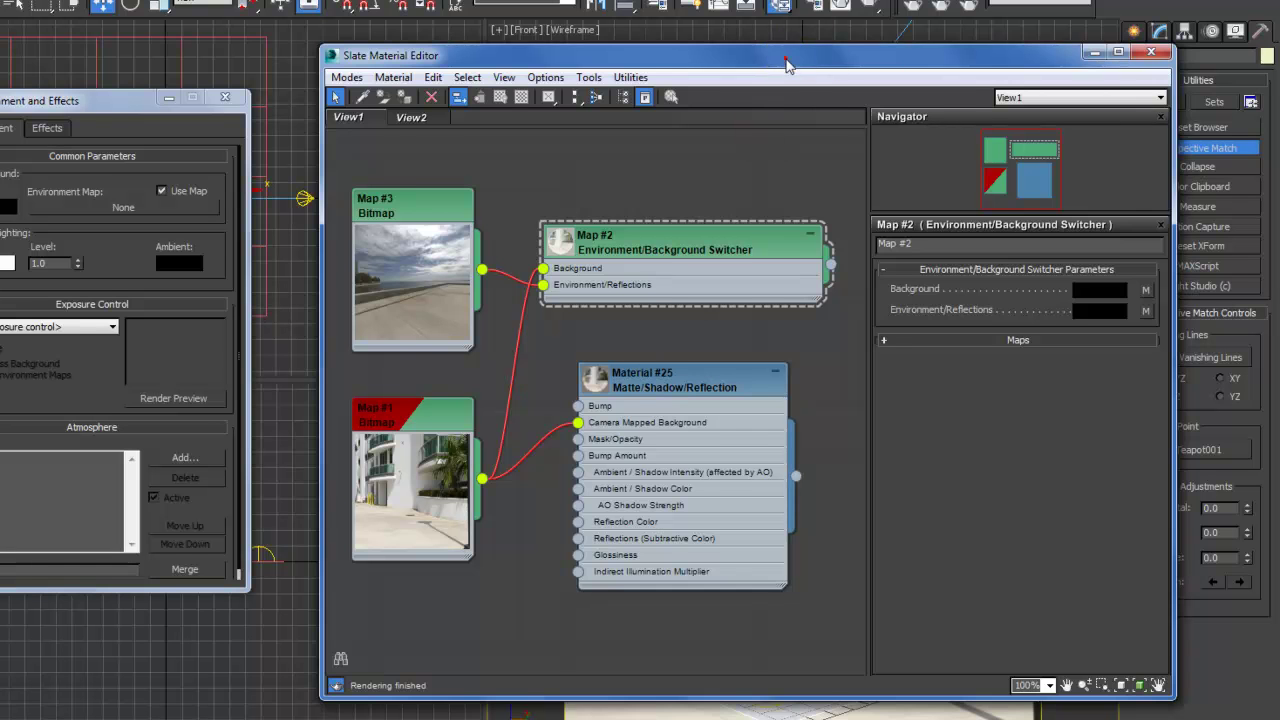
{"action": "left_click_drag", "start_coordinate": [787, 65], "coordinate": [770, 58]}
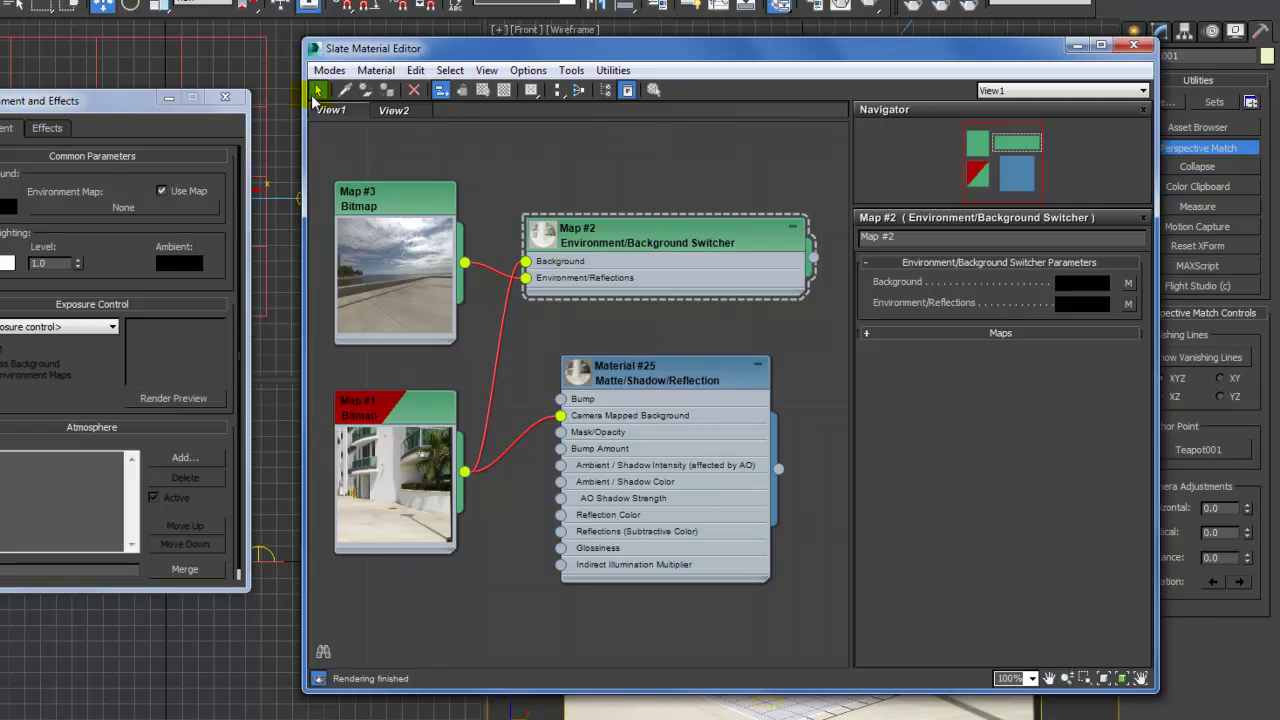
{"action": "left_click", "coordinate": [330, 72]}
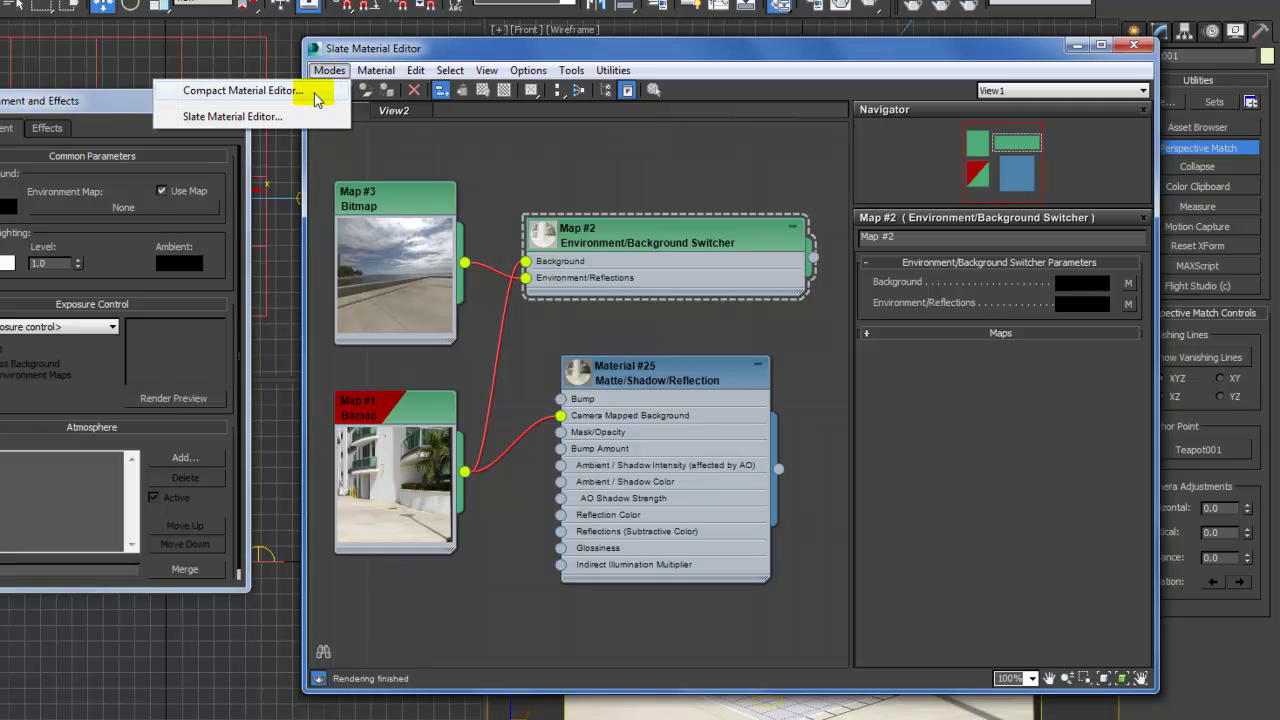
{"action": "left_click", "coordinate": [370, 47]}
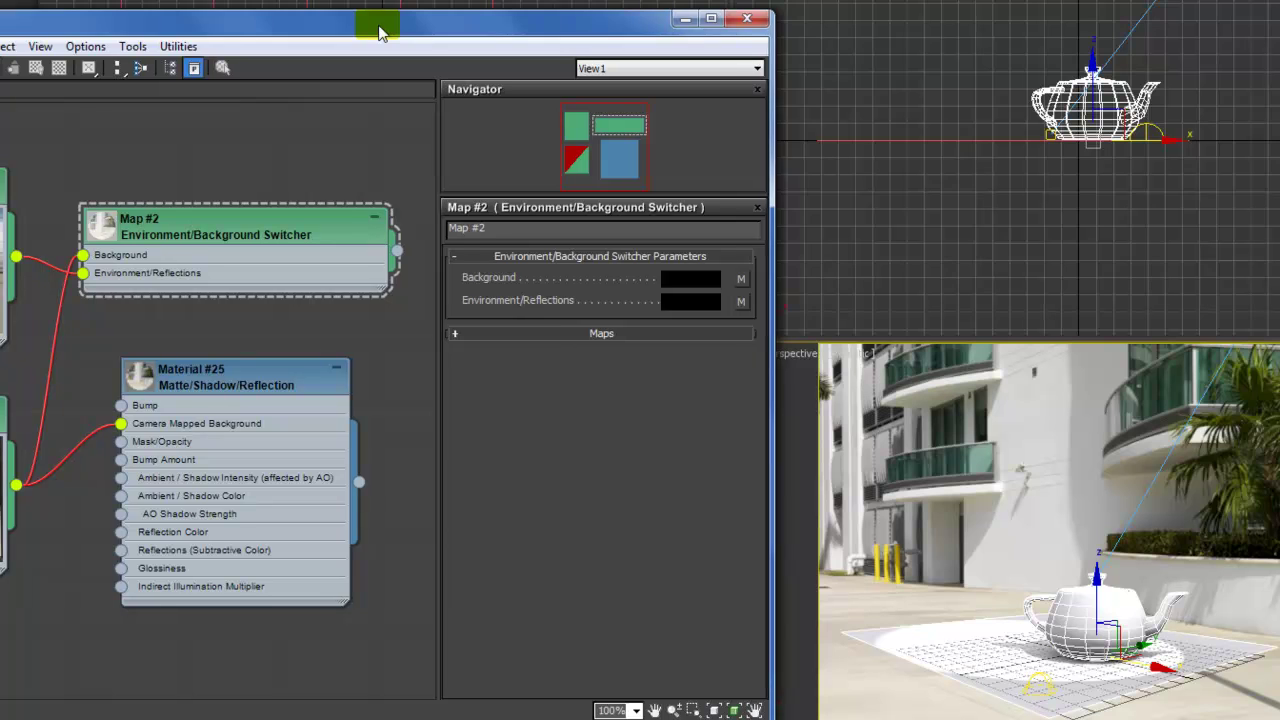
{"action": "left_click_drag", "start_coordinate": [378, 32], "coordinate": [399, 23]}
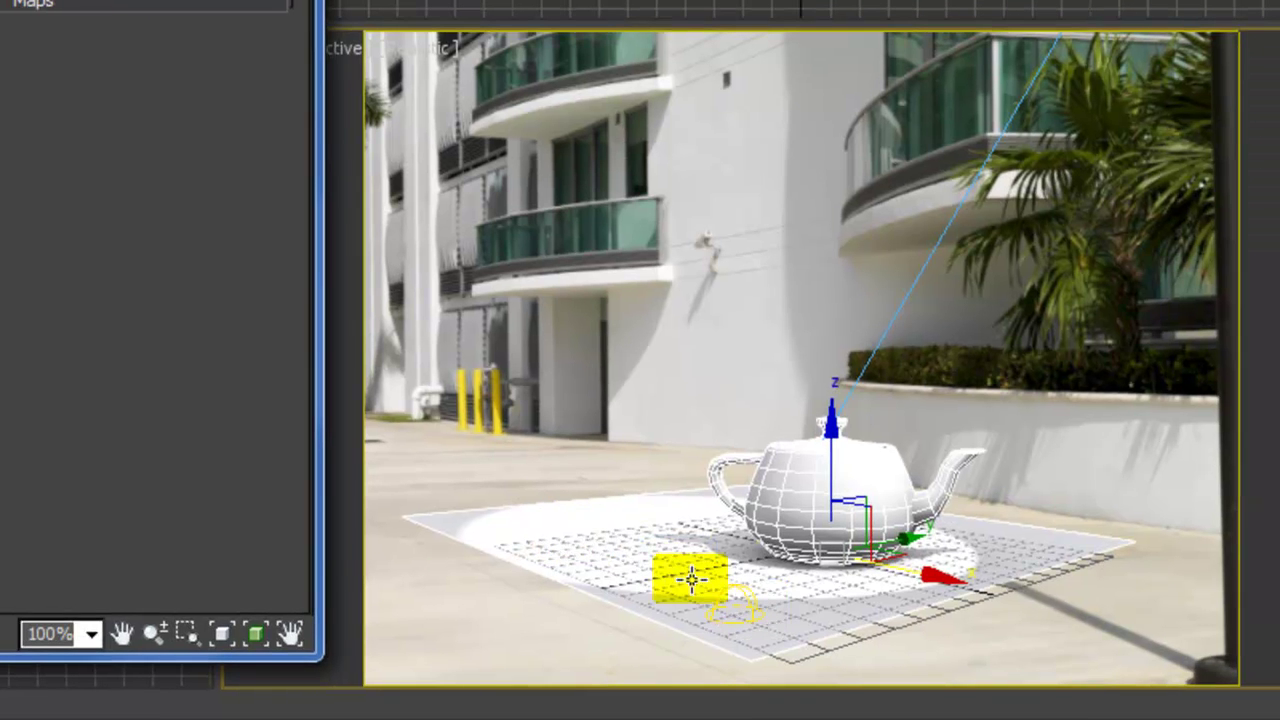
{"action": "left_click_drag", "start_coordinate": [690, 578], "coordinate": [681, 426]}
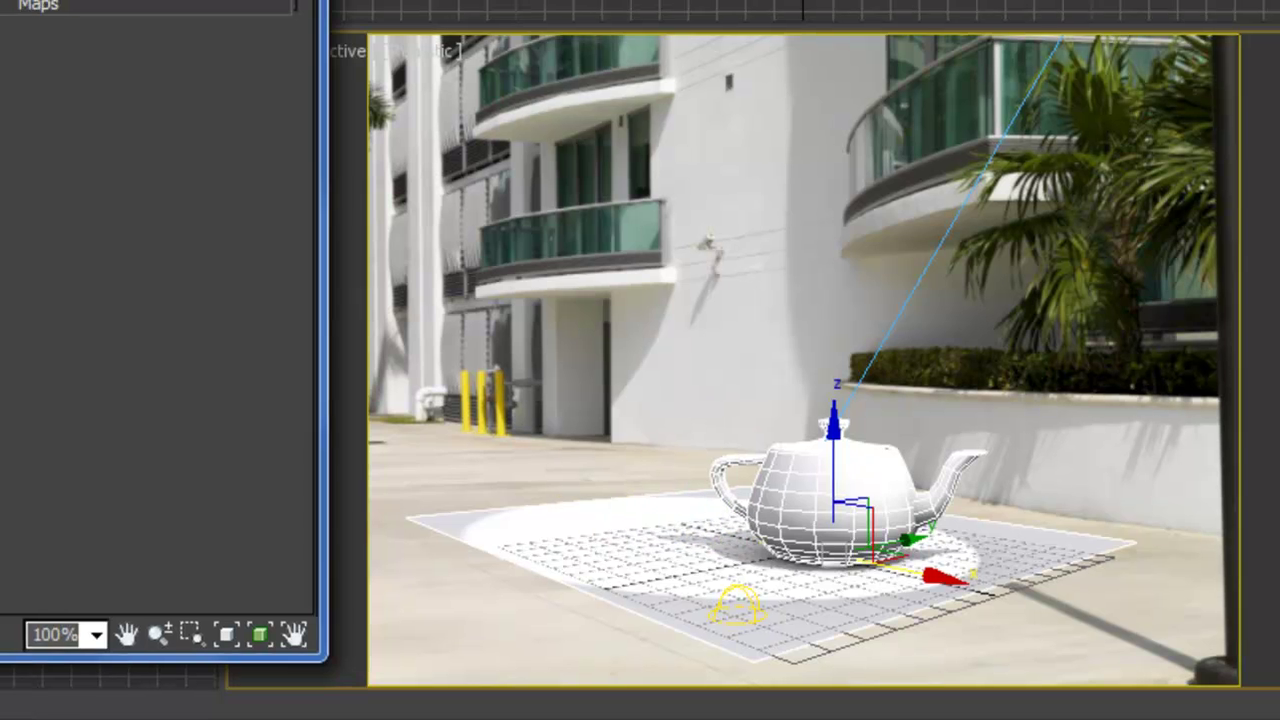
{"action": "mouse_move", "coordinate": [351, 40]}
{"action": "left_mouse_down"}
{"action": "mouse_move", "coordinate": [523, 23]}
{"action": "mouse_move", "coordinate": [365, 36]}
{"action": "left_mouse_up"}
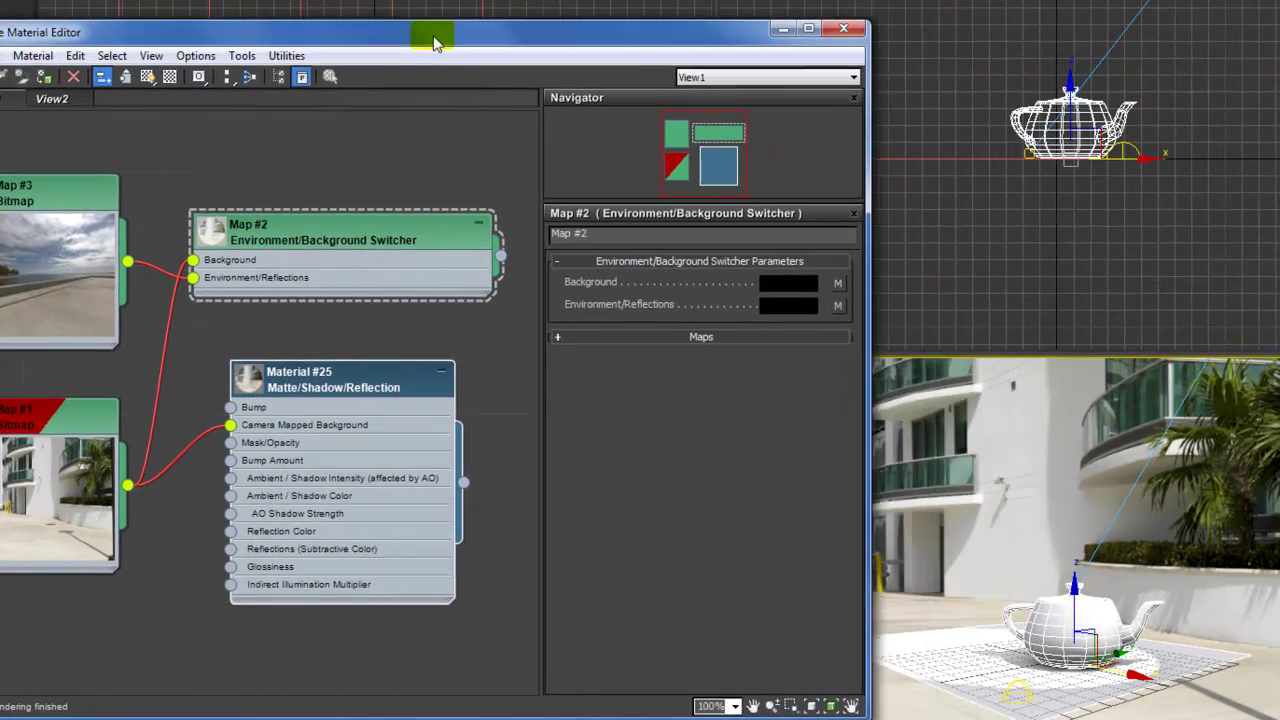
{"action": "left_click", "coordinate": [995, 622]}
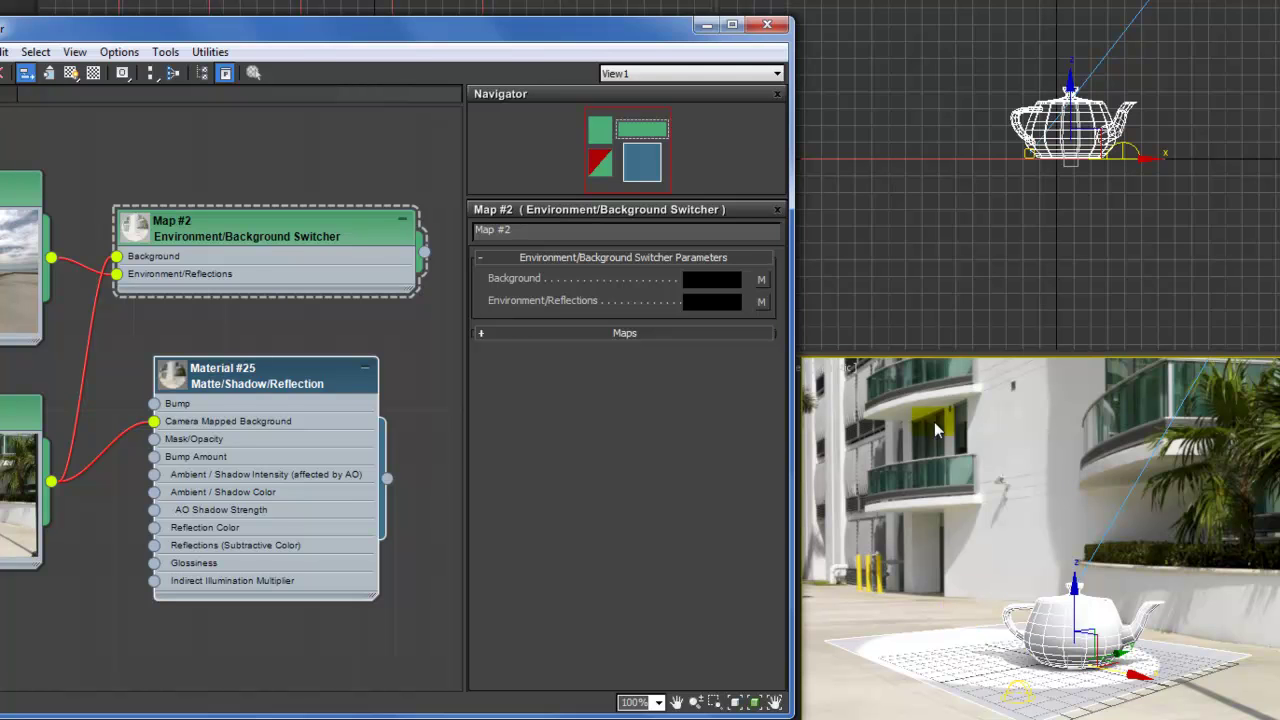
Show the Map #1 DH-USC-05_BP03.jpg bitmap parameters, with Screen environment mapping
{"action": "left_click_drag", "start_coordinate": [340, 26], "coordinate": [386, 24]}
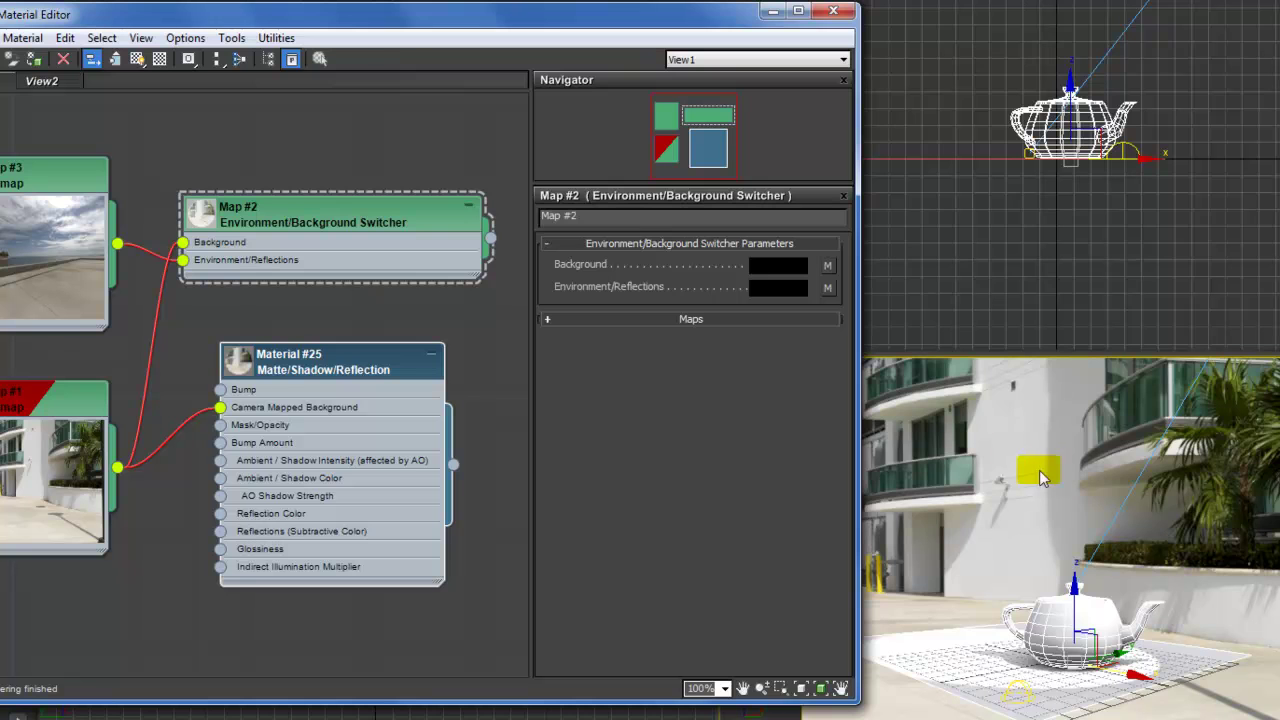
{"action": "left_click_drag", "start_coordinate": [255, 13], "coordinate": [441, 12]}
{"action": "mouse_move", "coordinate": [236, 406]}
{"action": "left_mouse_down"}
{"action": "mouse_move", "coordinate": [250, 394]}
{"action": "mouse_move", "coordinate": [240, 400]}
{"action": "left_mouse_up"}
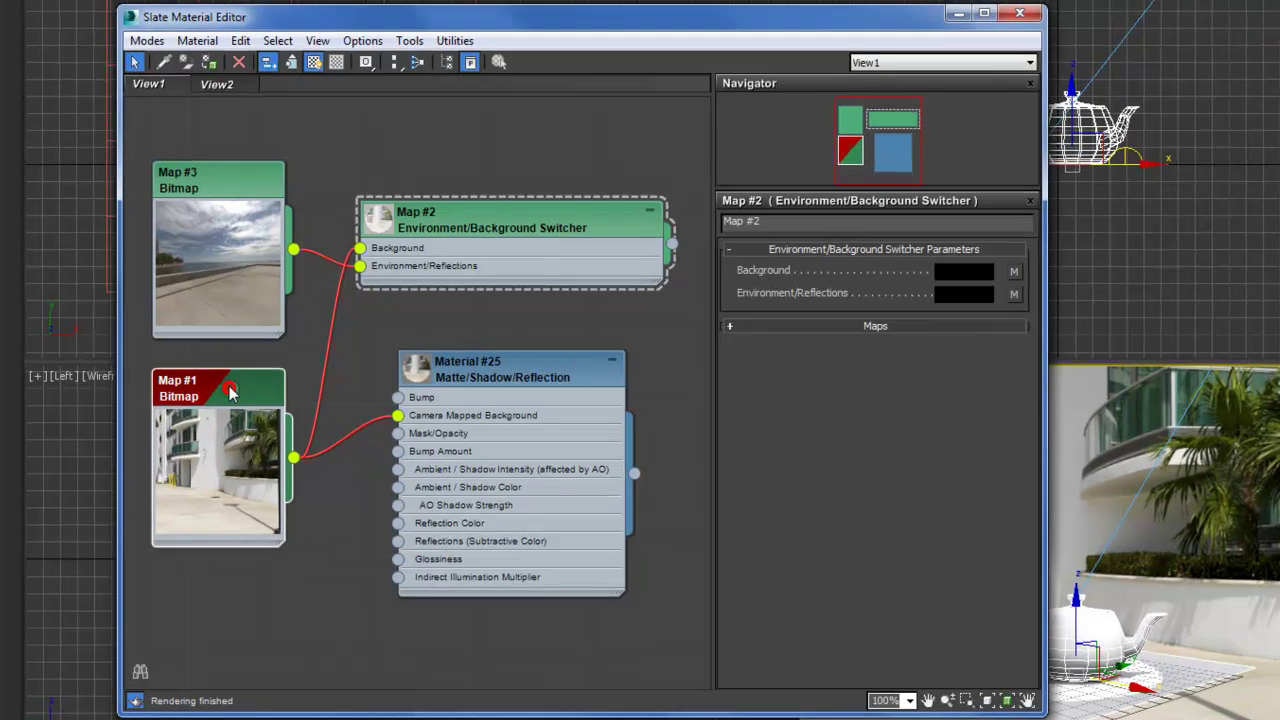
{"action": "double_click", "coordinate": [239, 381]}
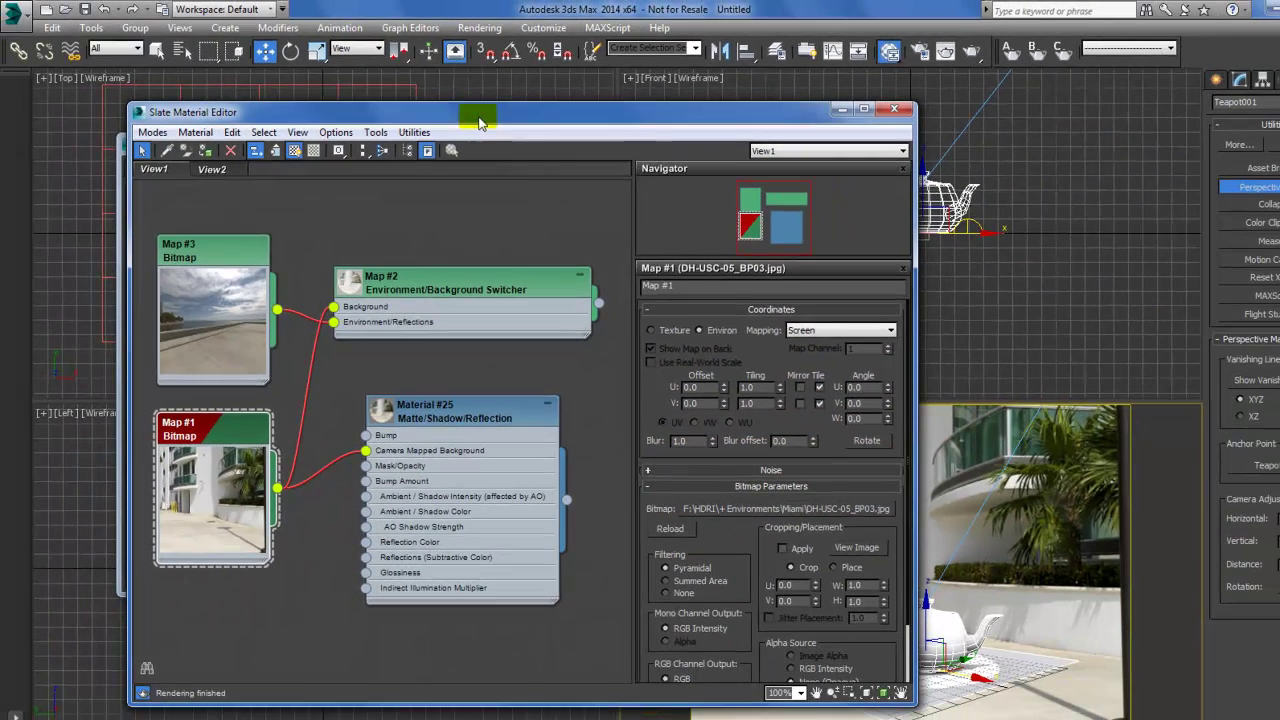
Display the Map #3 DH-USC-05.hdr bitmap parameters, using Spherical Environment mapping
{"action": "left_click_drag", "start_coordinate": [221, 250], "coordinate": [218, 232]}
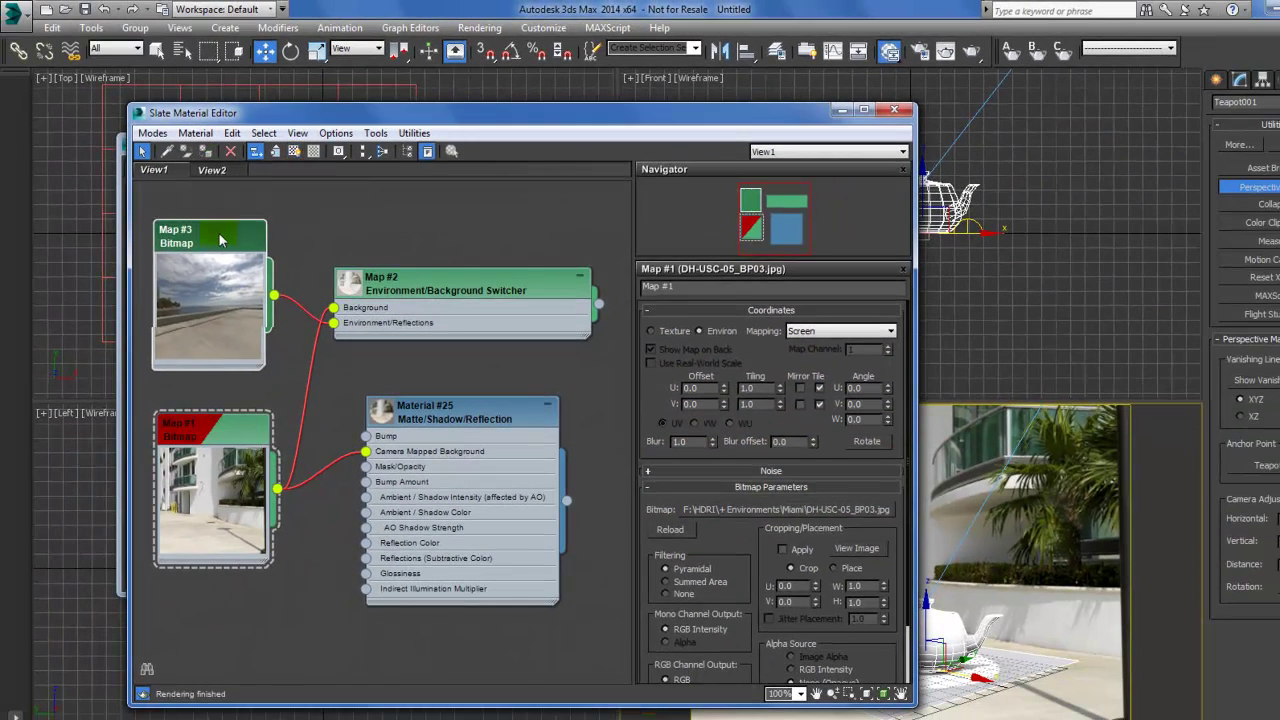
{"action": "double_click", "coordinate": [219, 236]}
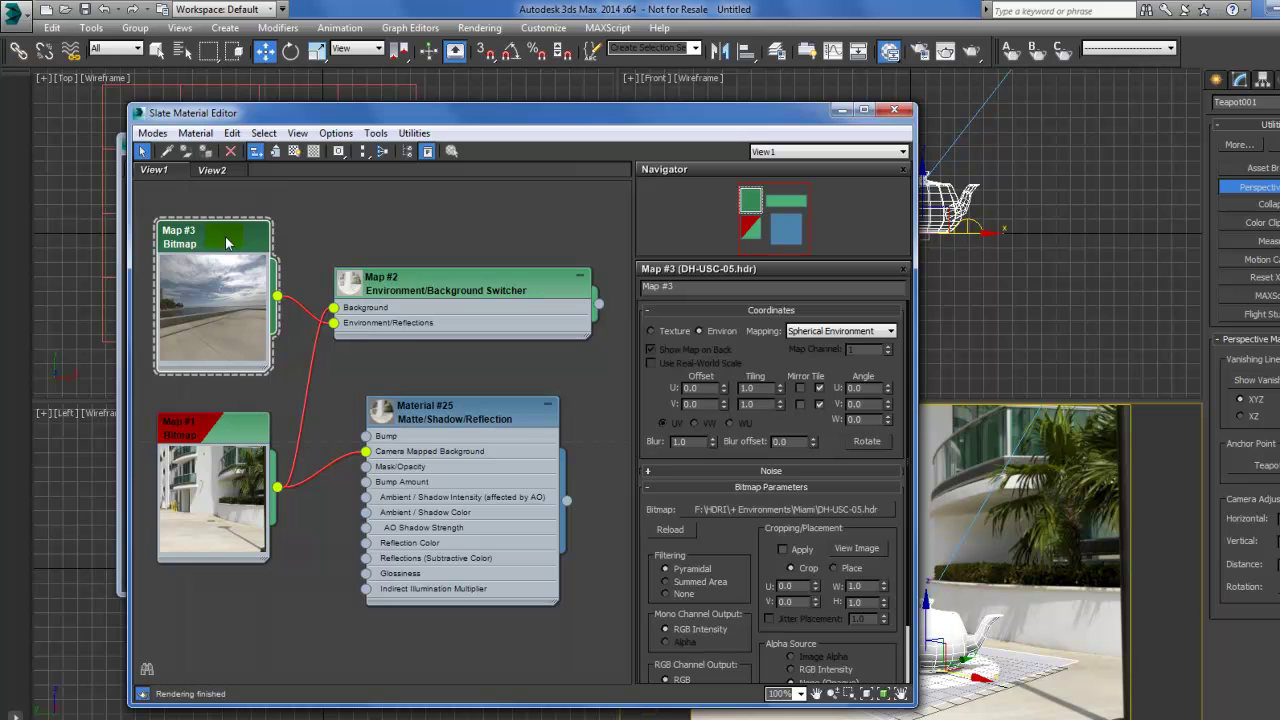
{"action": "left_click_drag", "start_coordinate": [225, 236], "coordinate": [222, 208]}
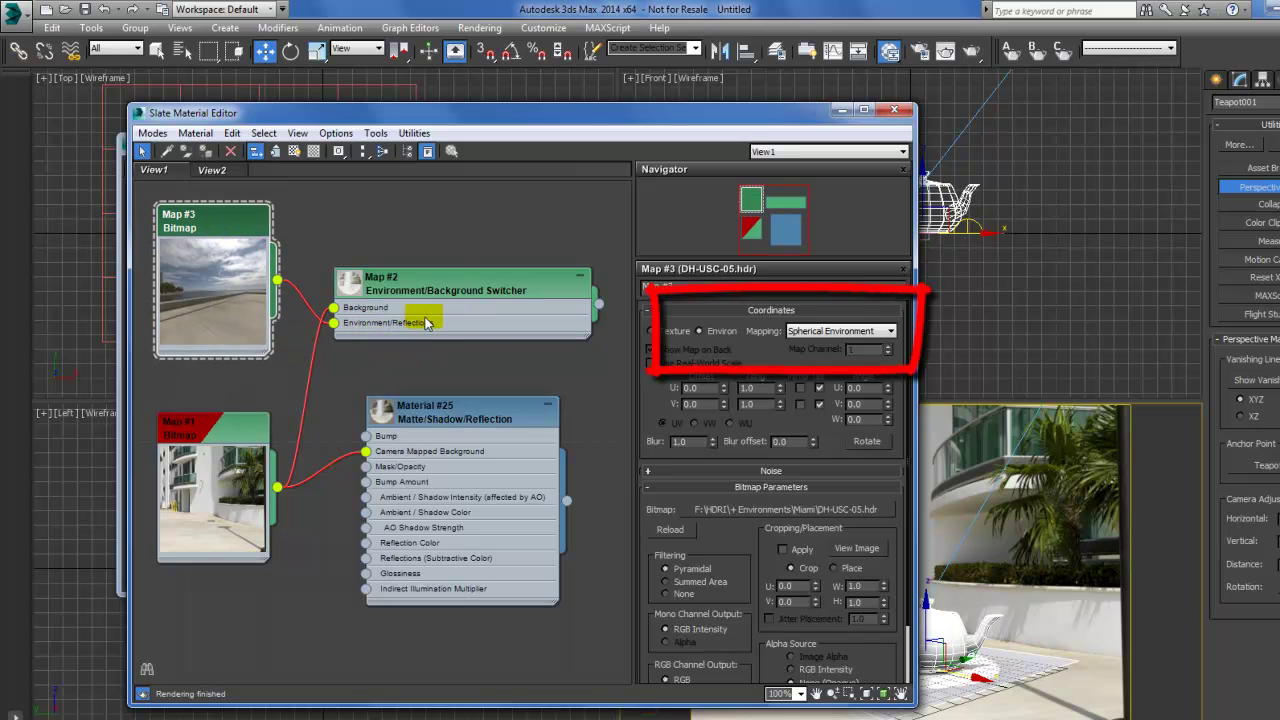
Select the Map #2 switcher node and move the editor beside Environment and Effects
{"action": "left_click_drag", "start_coordinate": [571, 114], "coordinate": [476, 125]}
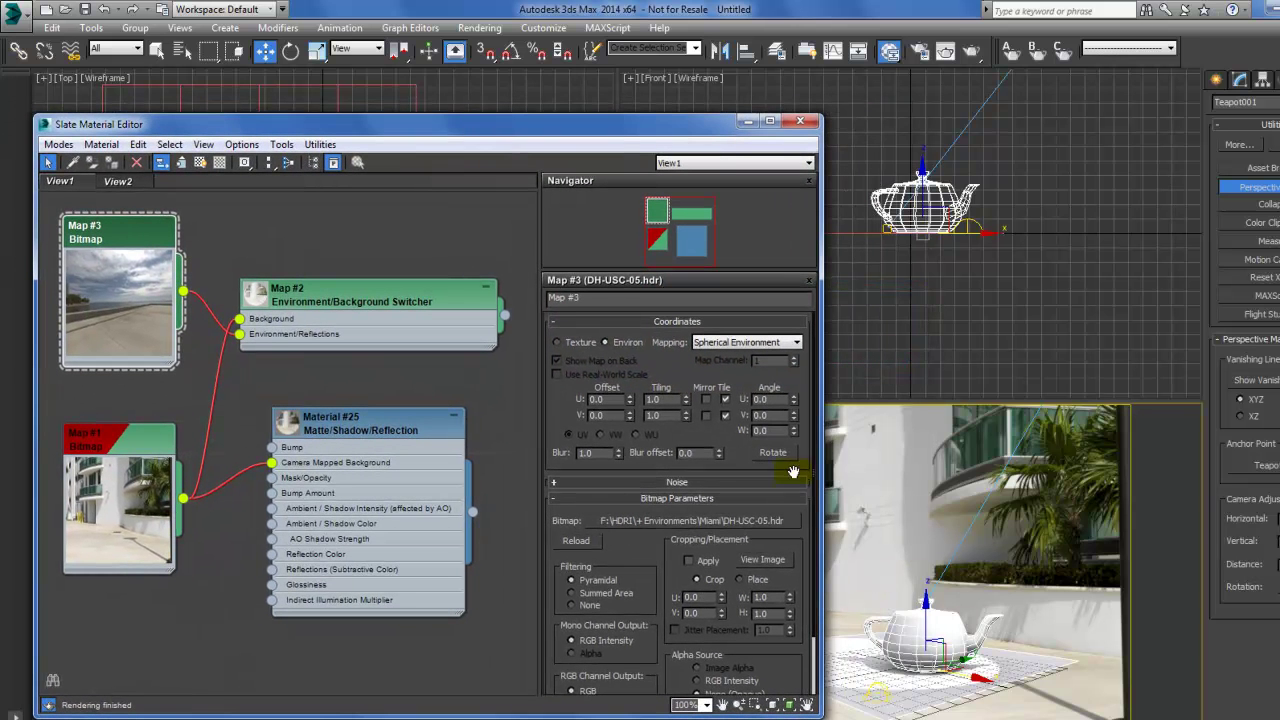
{"action": "left_click", "coordinate": [336, 301]}
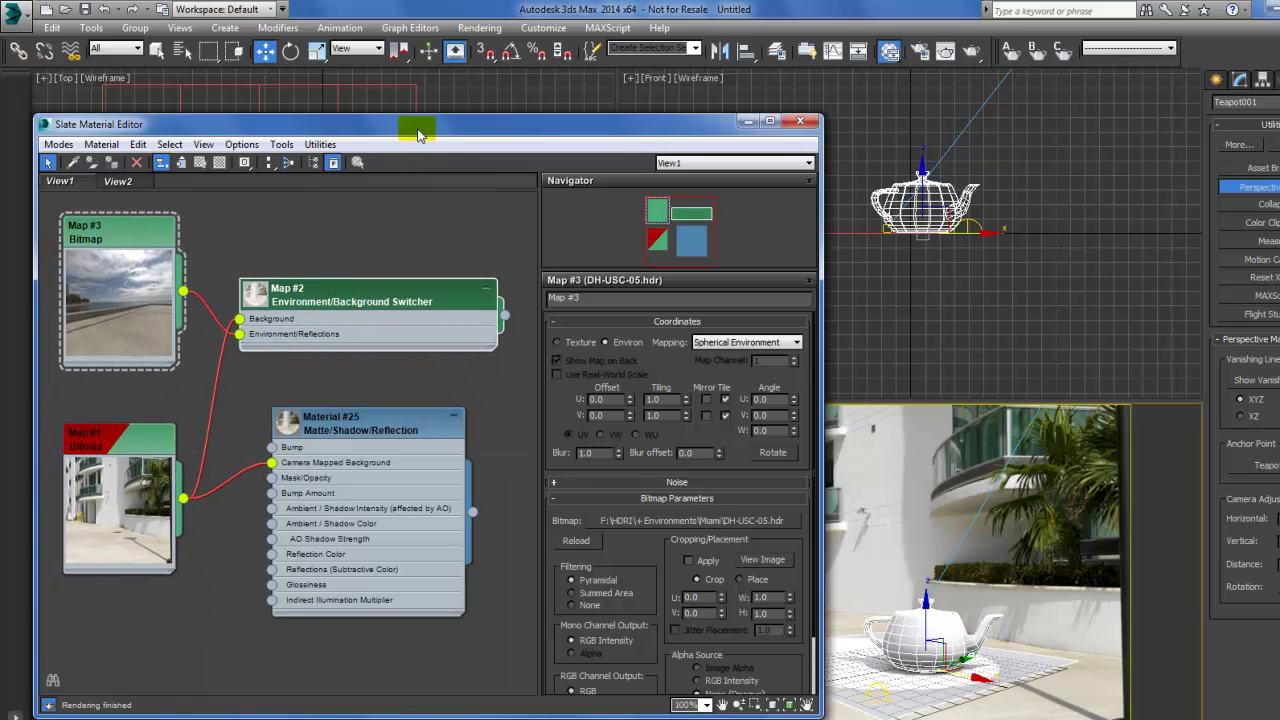
{"action": "left_click_drag", "start_coordinate": [418, 133], "coordinate": [857, 120]}
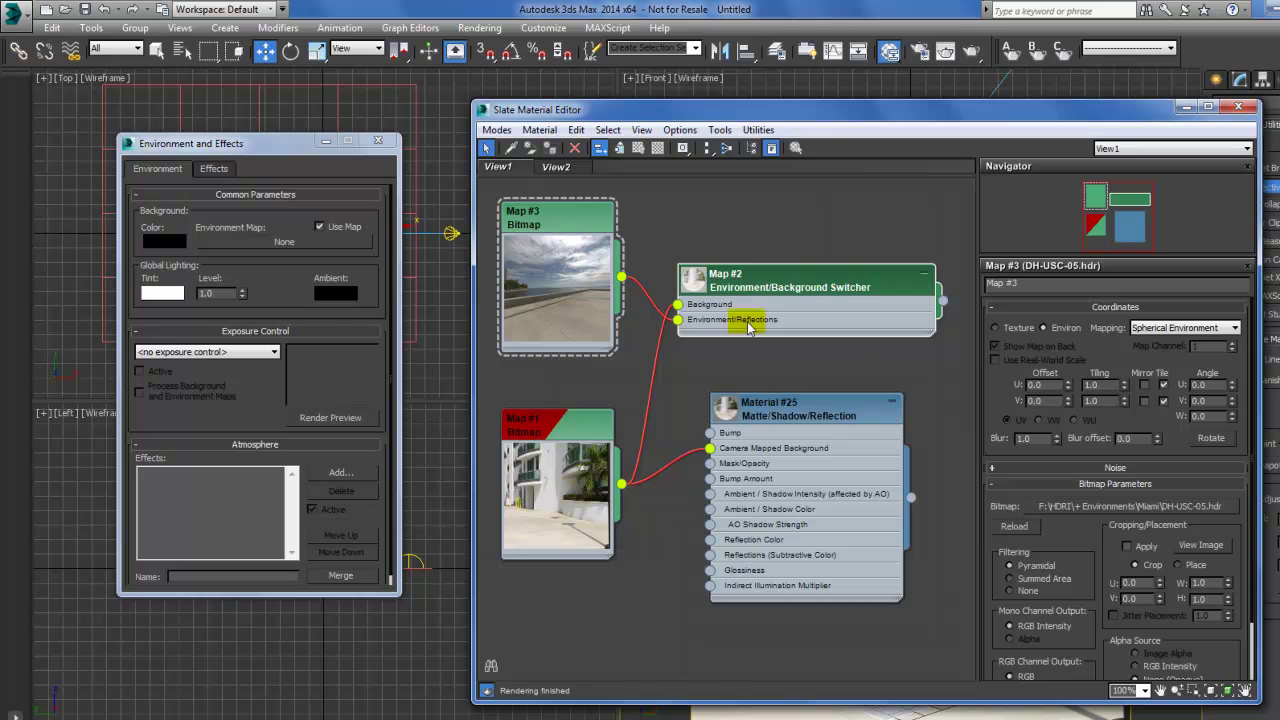
{"action": "left_click_drag", "start_coordinate": [939, 302], "coordinate": [287, 248]}
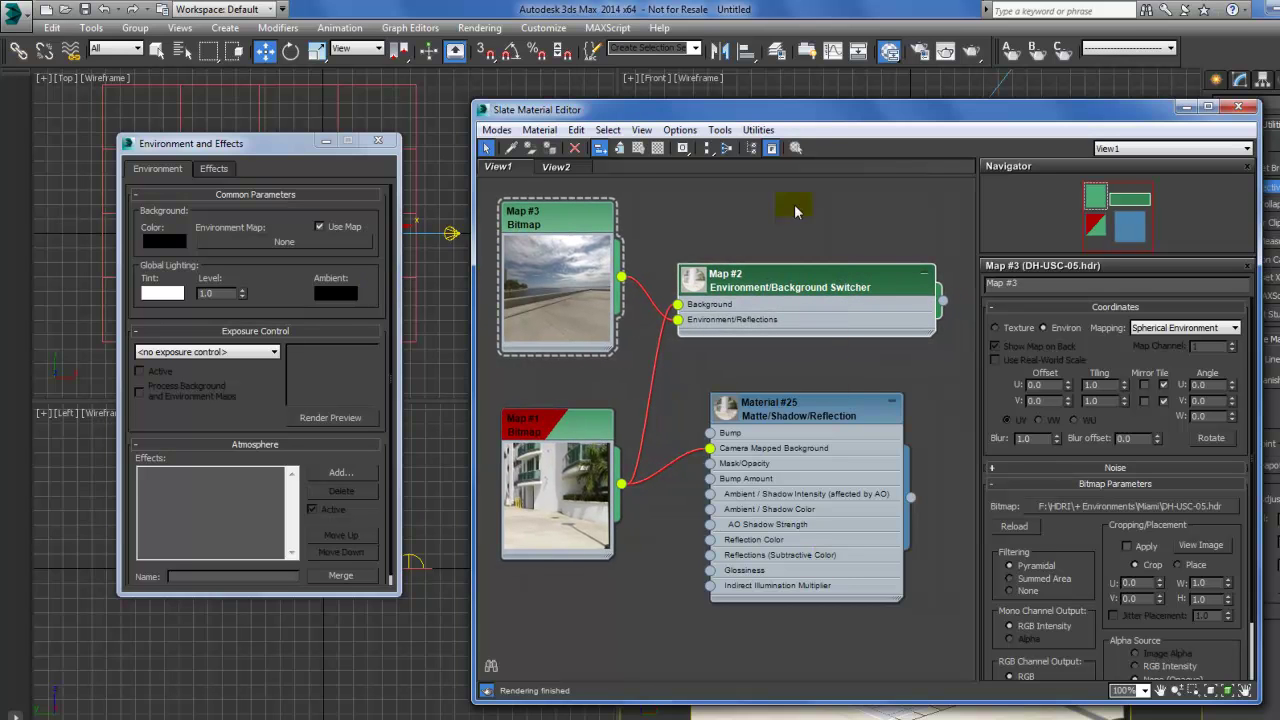
Switch to the Compact Material Editor and reposition its window
{"action": "left_click", "coordinate": [496, 130]}
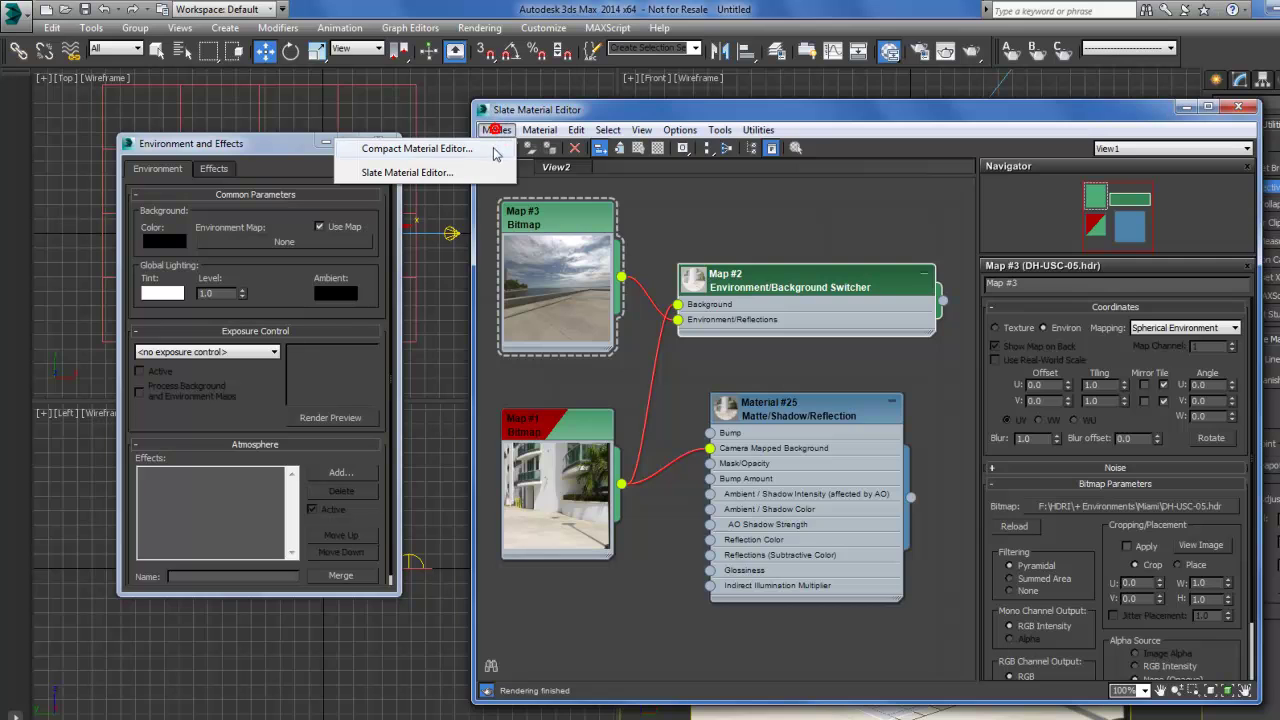
{"action": "left_click", "coordinate": [483, 151]}
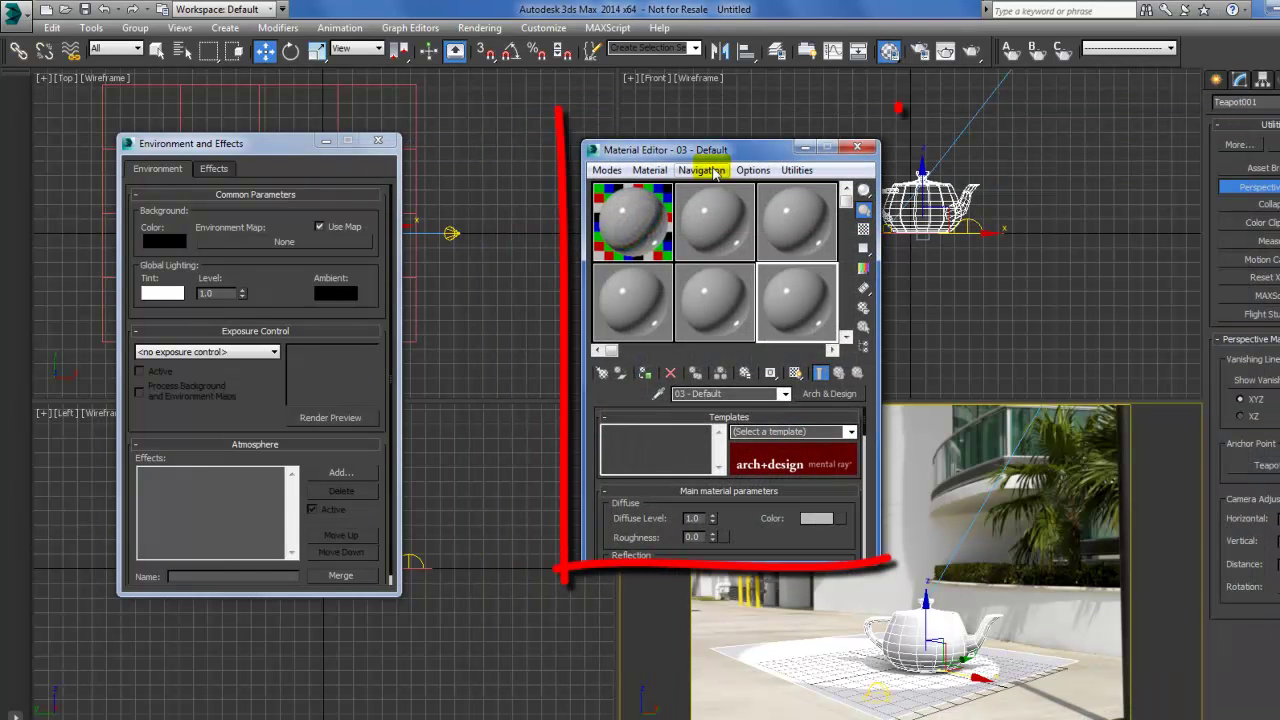
{"action": "left_click_drag", "start_coordinate": [732, 153], "coordinate": [712, 124]}
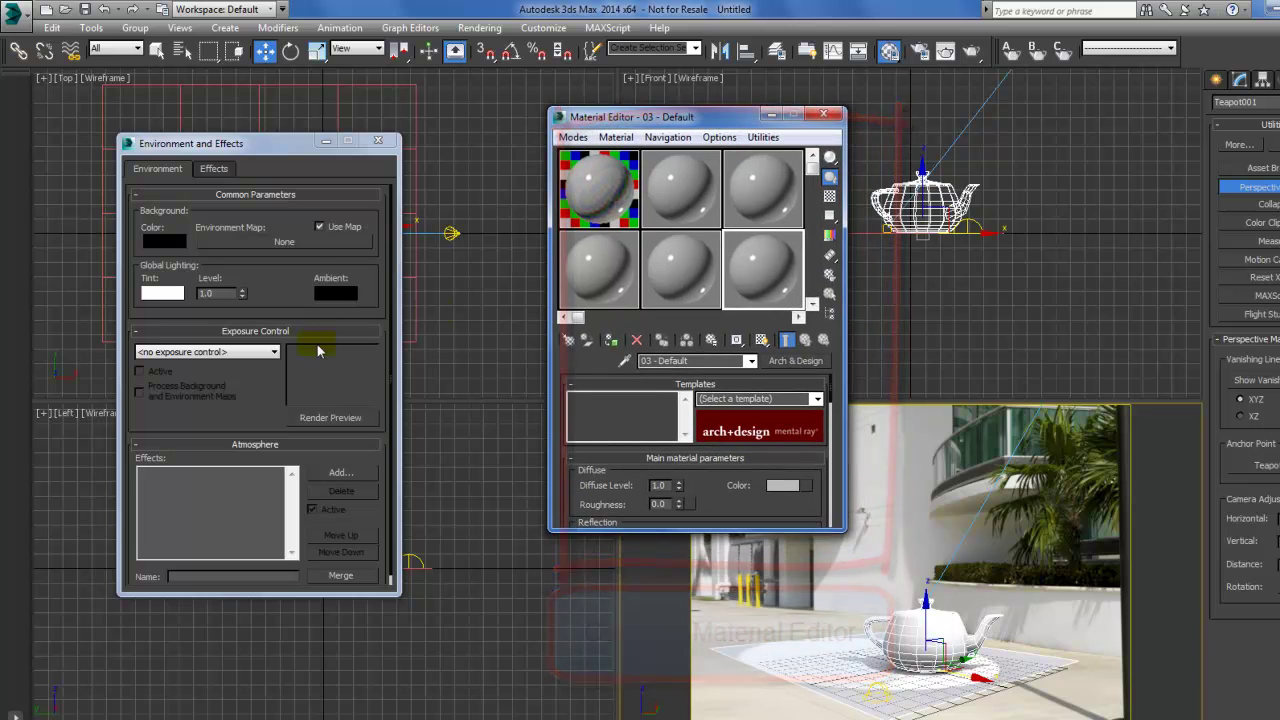
Change material 02 - Default from Arch & Design to mental ray Matte/Shadow/Reflection
{"action": "left_click", "coordinate": [795, 360]}
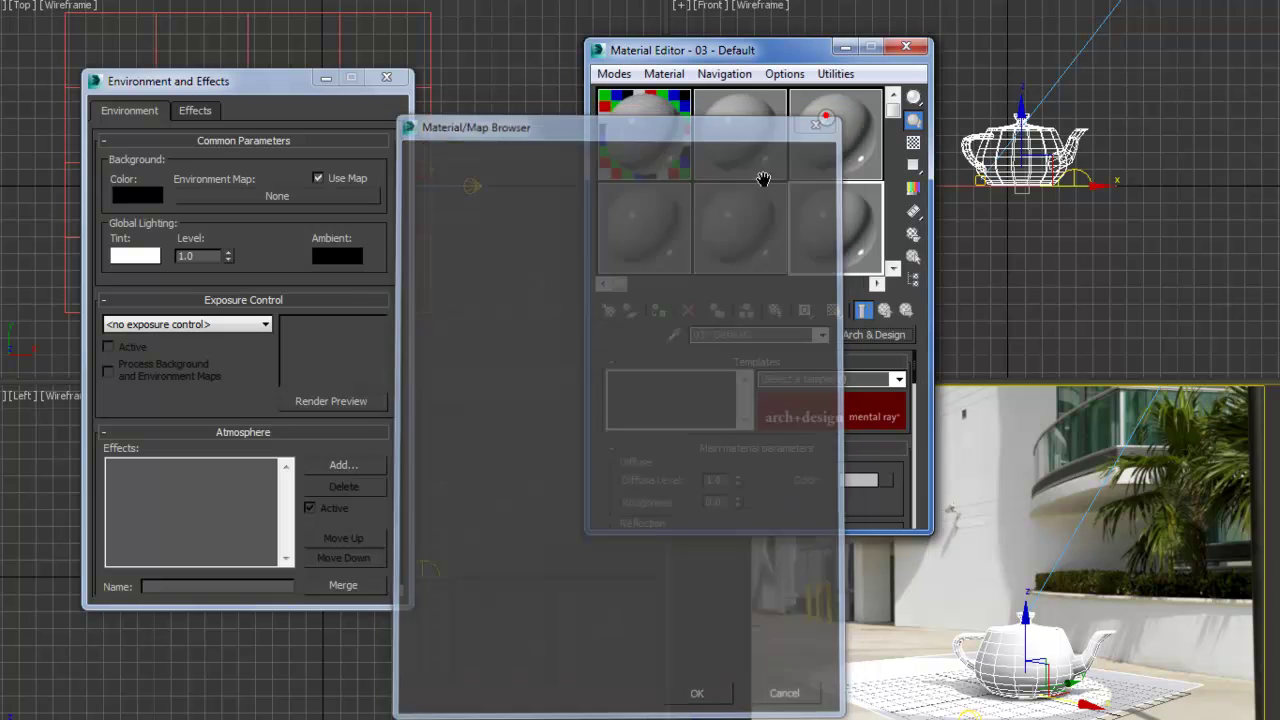
{"action": "left_click", "coordinate": [618, 259]}
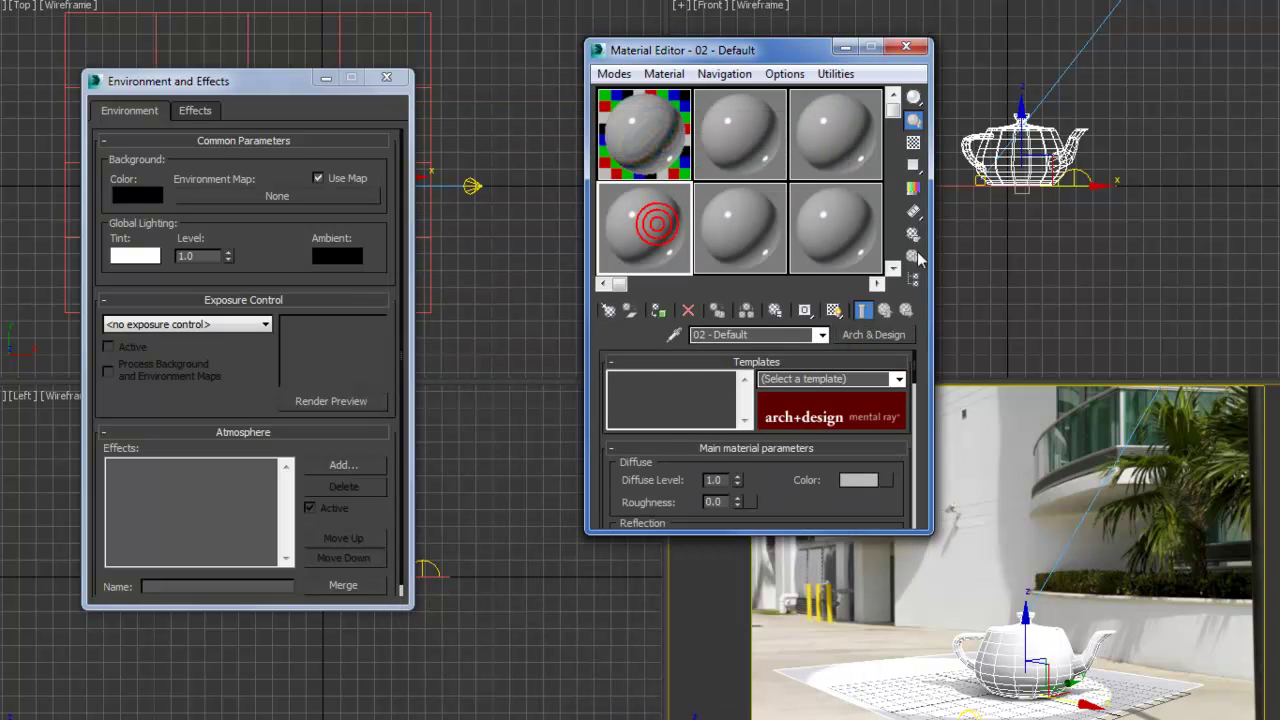
{"action": "left_click", "coordinate": [873, 336]}
{"action": "scroll", "coordinate": [843, 305], "scroll_direction": "down", "scroll_amount": 4}
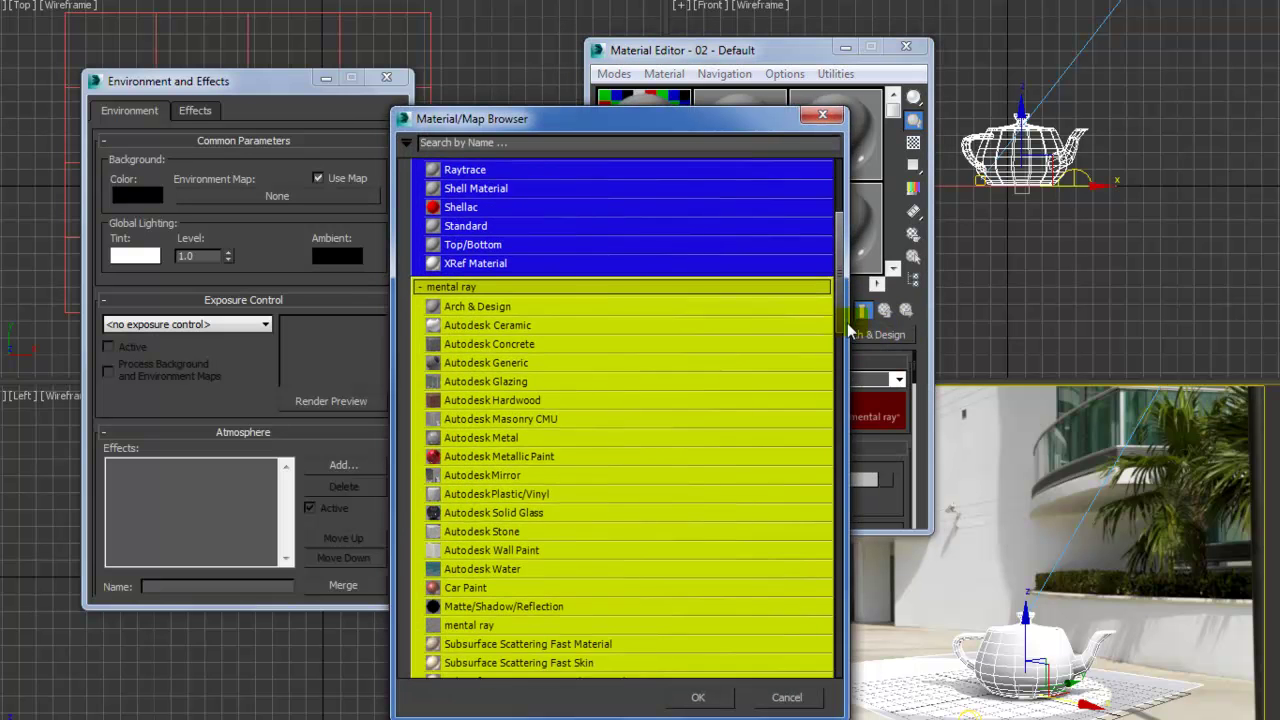
{"action": "left_click_drag", "start_coordinate": [847, 323], "coordinate": [847, 327]}
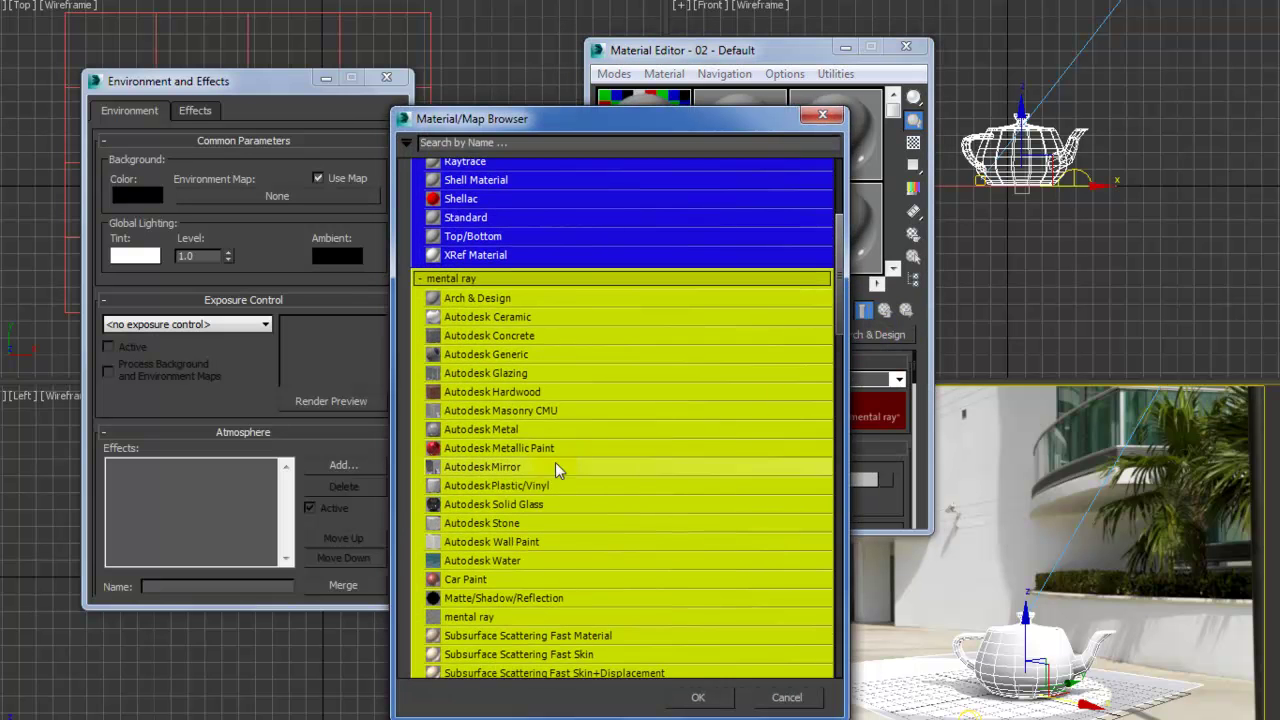
{"action": "double_click", "coordinate": [533, 597]}
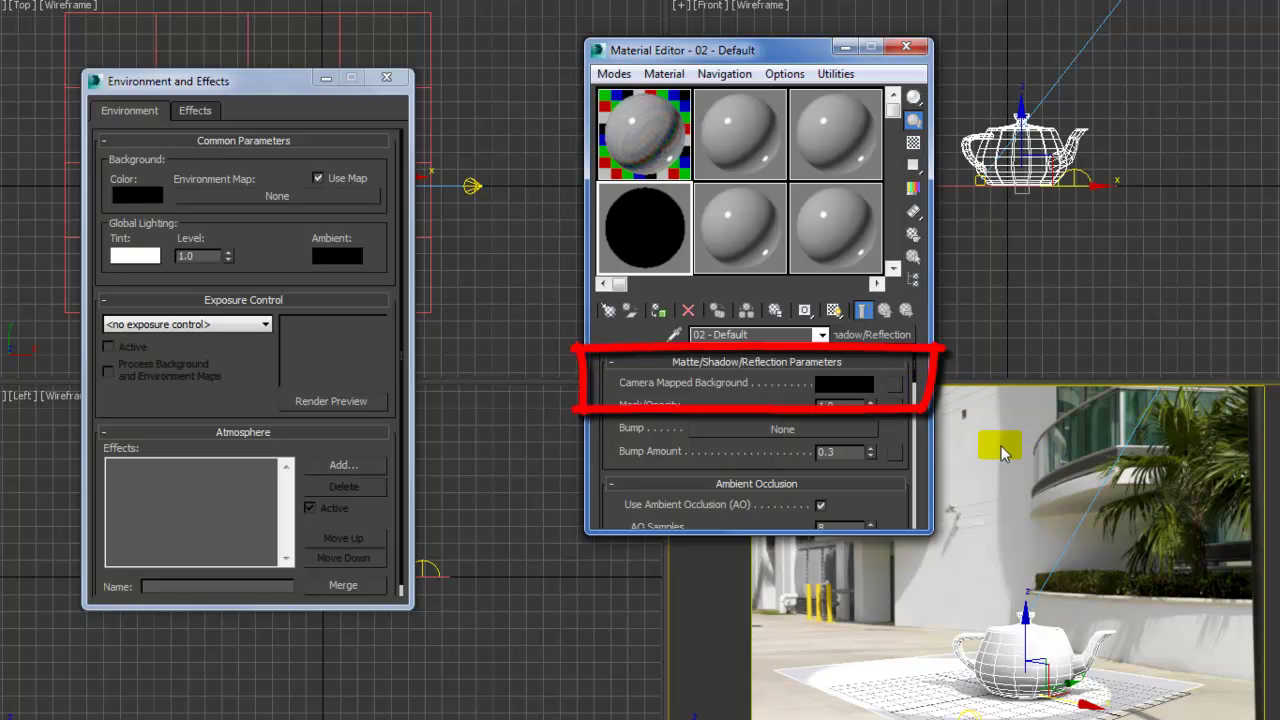
Load DH-USC-05_BP03 as the Camera Mapped Background bitmap, using Environ coordinates with Screen mapping
{"action": "left_click", "coordinate": [894, 386]}
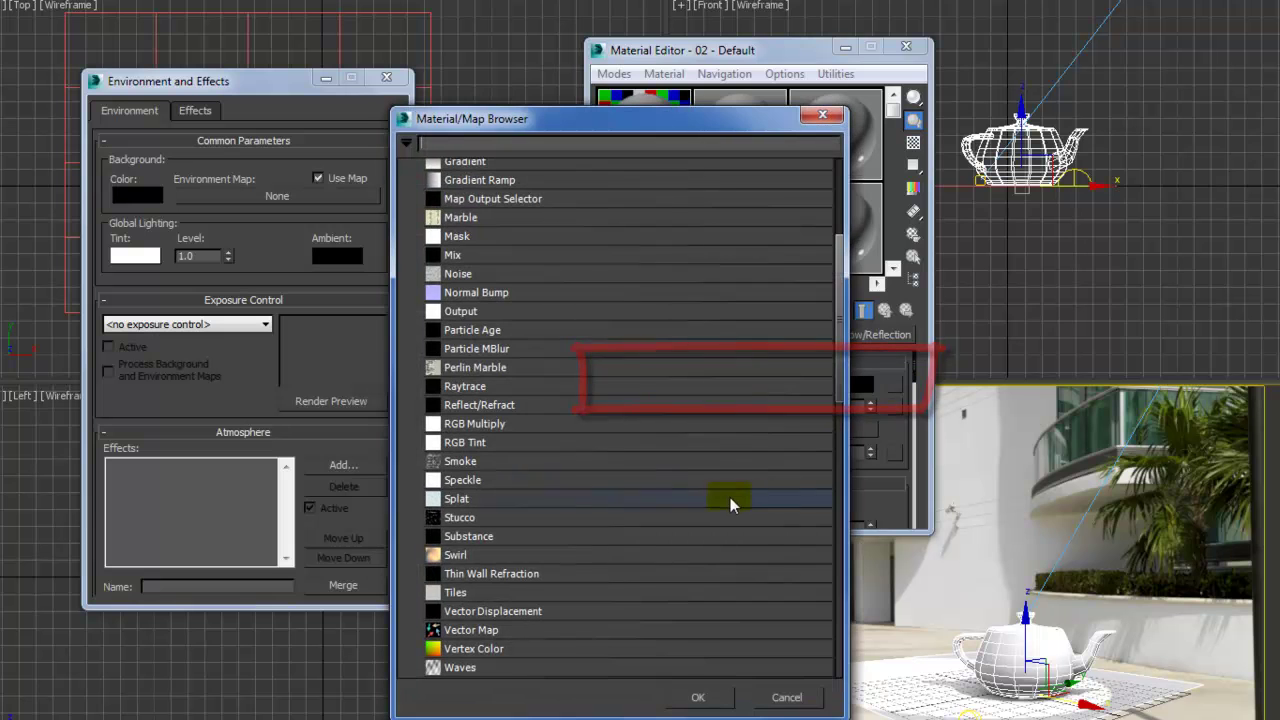
{"action": "scroll", "coordinate": [843, 253], "scroll_direction": "up", "scroll_amount": 7}
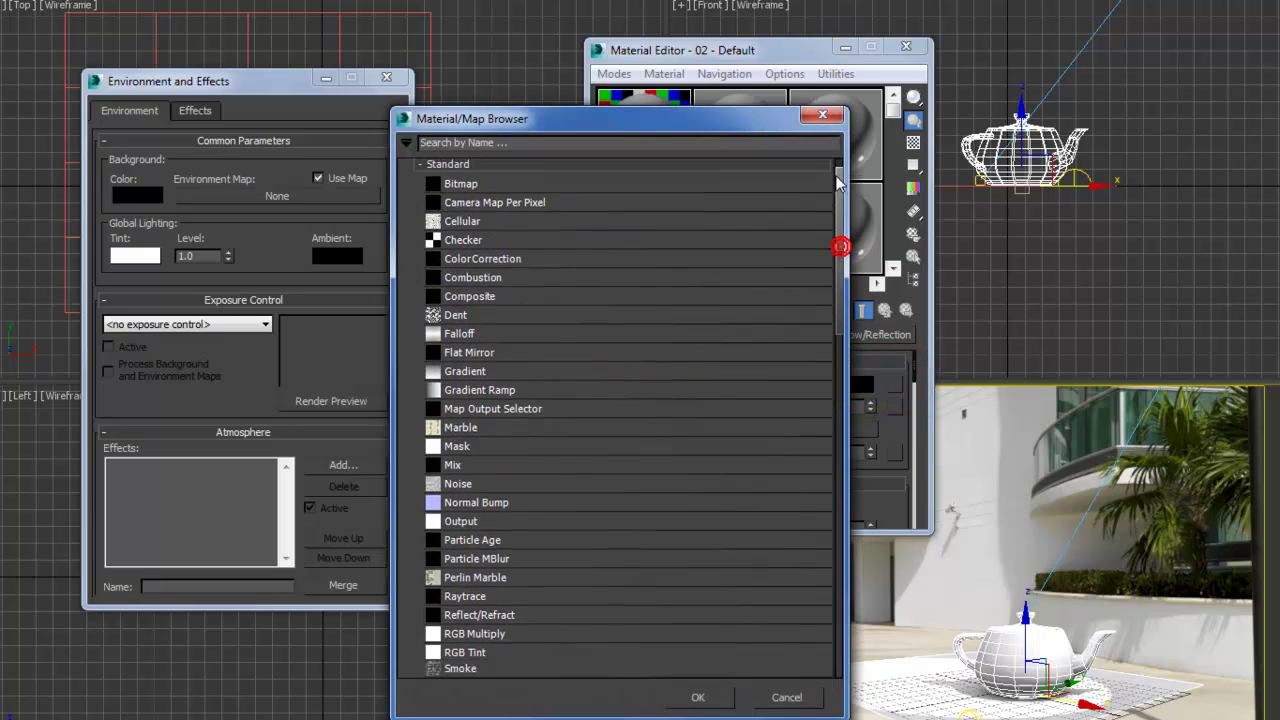
{"action": "double_click", "coordinate": [524, 207]}
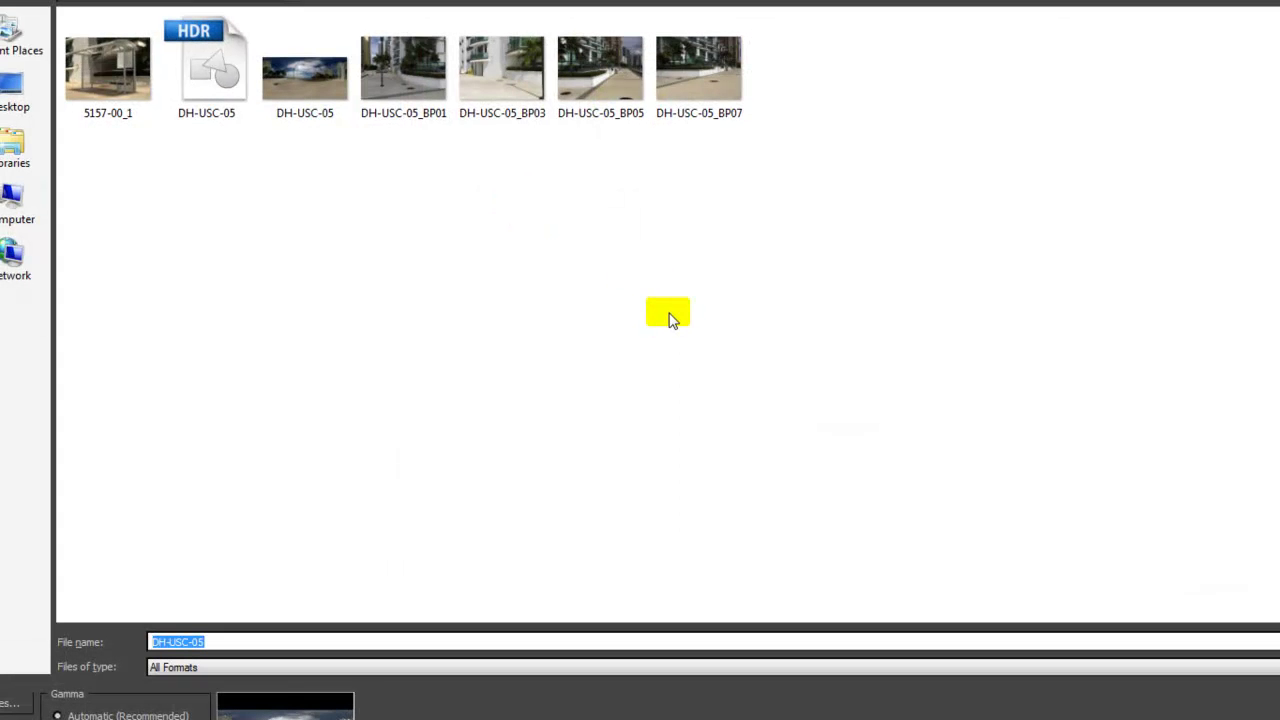
{"action": "left_click", "coordinate": [500, 70]}
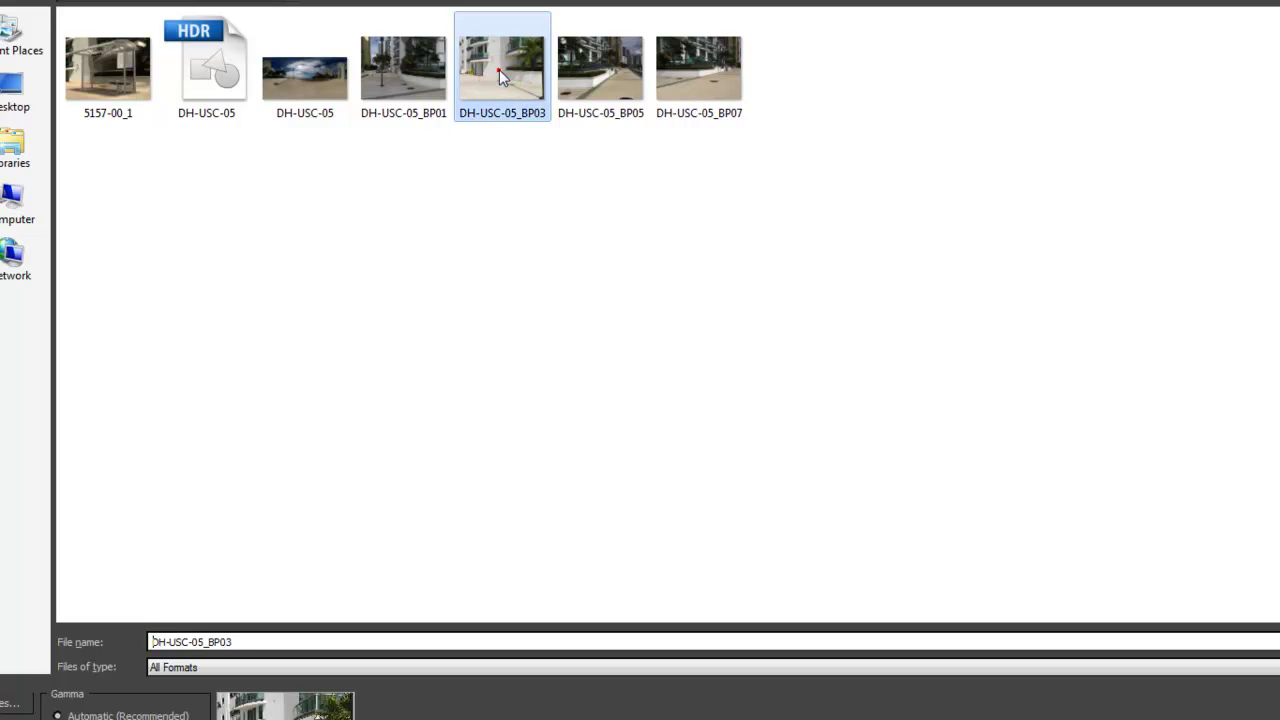
{"action": "key", "text": "Return"}
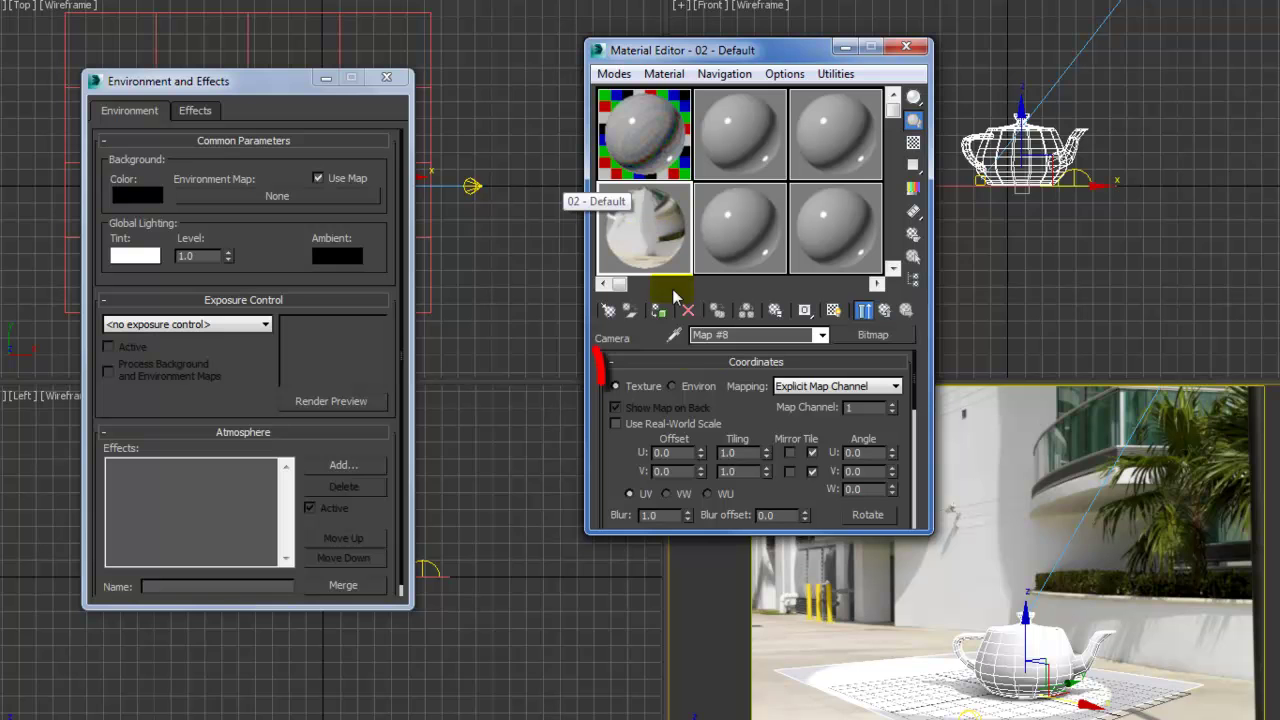
{"action": "left_click", "coordinate": [671, 386]}
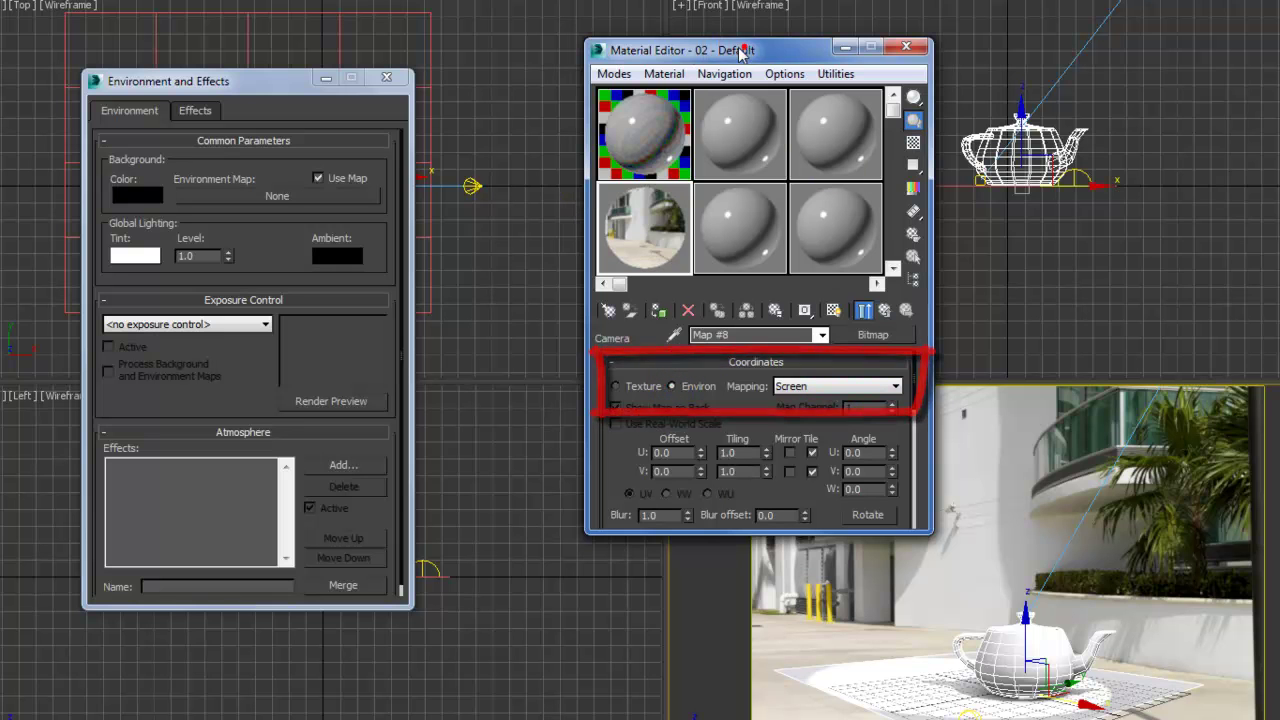
{"action": "left_click_drag", "start_coordinate": [724, 49], "coordinate": [621, 65]}
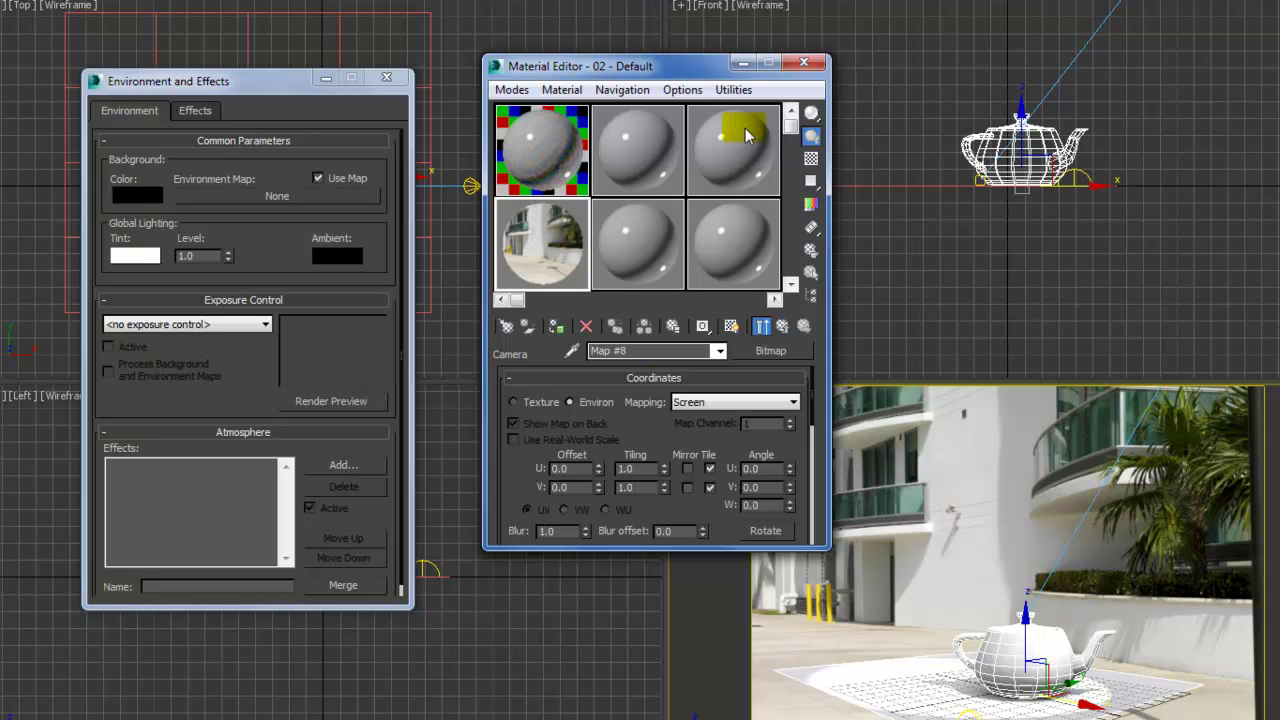
Make the sixth sample slot an Environment/Background Switcher map and expand its Maps rollout
{"action": "left_click", "coordinate": [740, 250]}
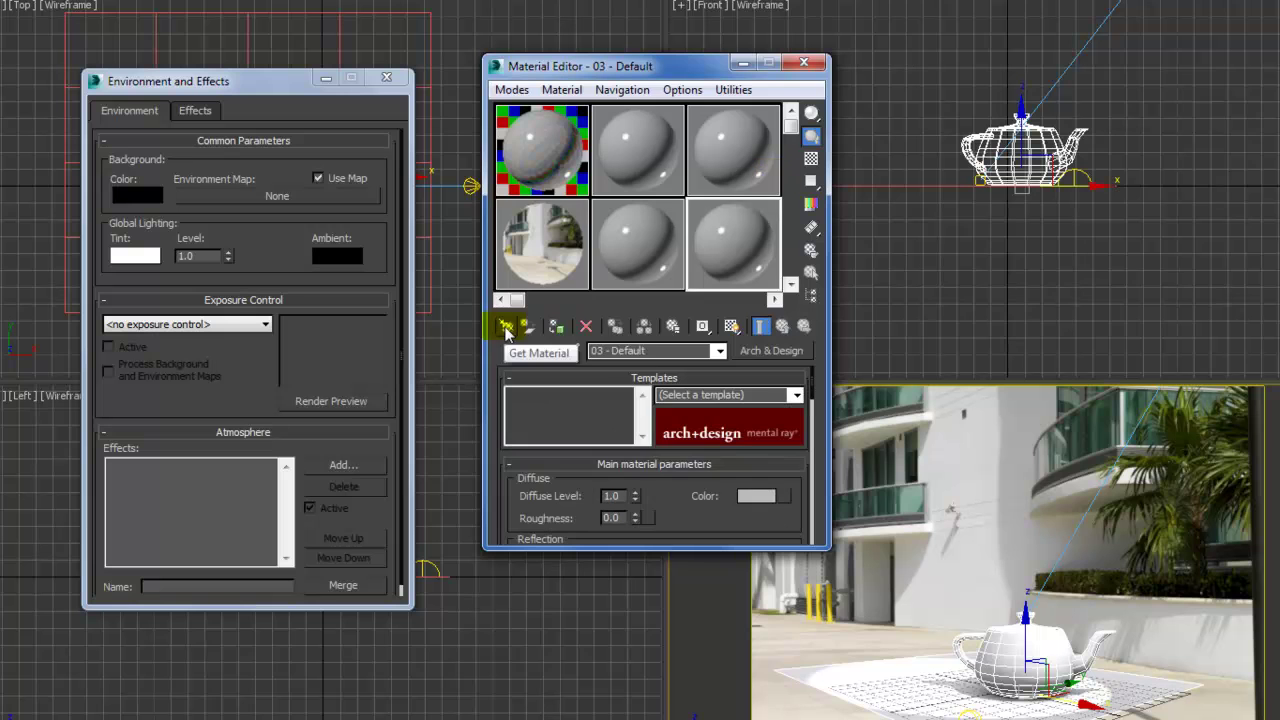
{"action": "left_click", "coordinate": [507, 330]}
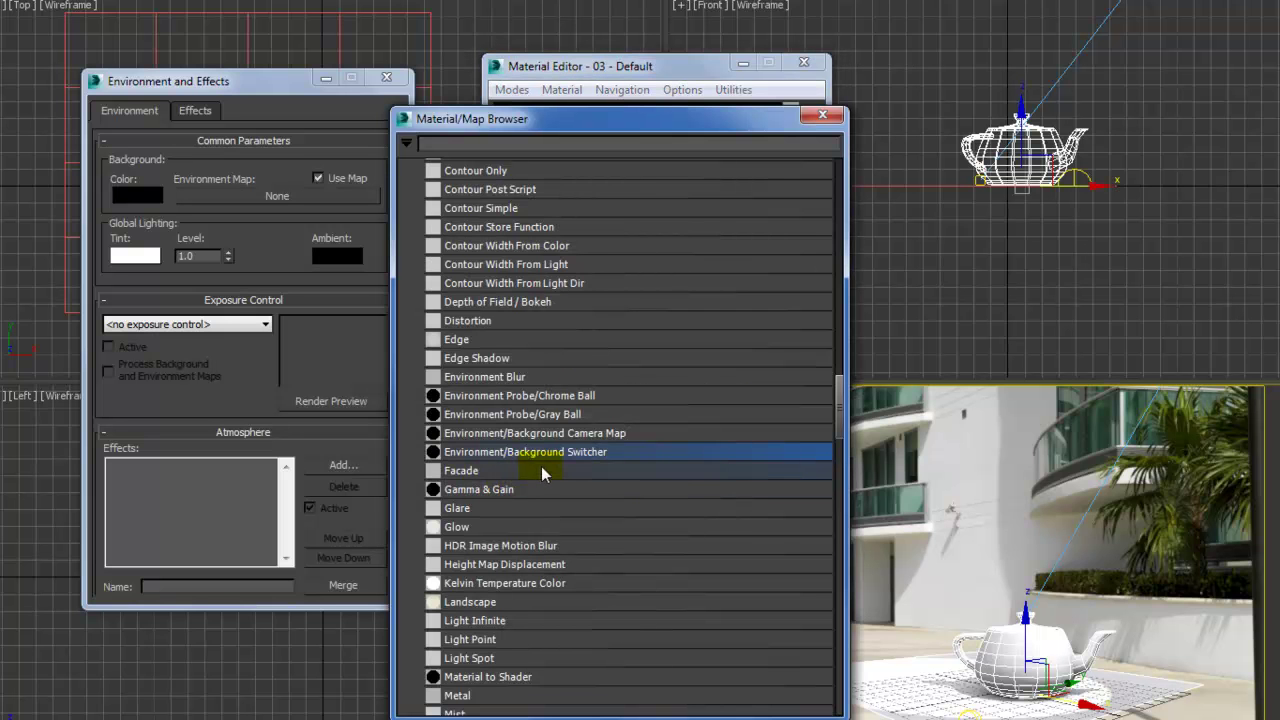
{"action": "left_click_drag", "start_coordinate": [660, 118], "coordinate": [298, 89]}
{"action": "double_click", "coordinate": [240, 423]}
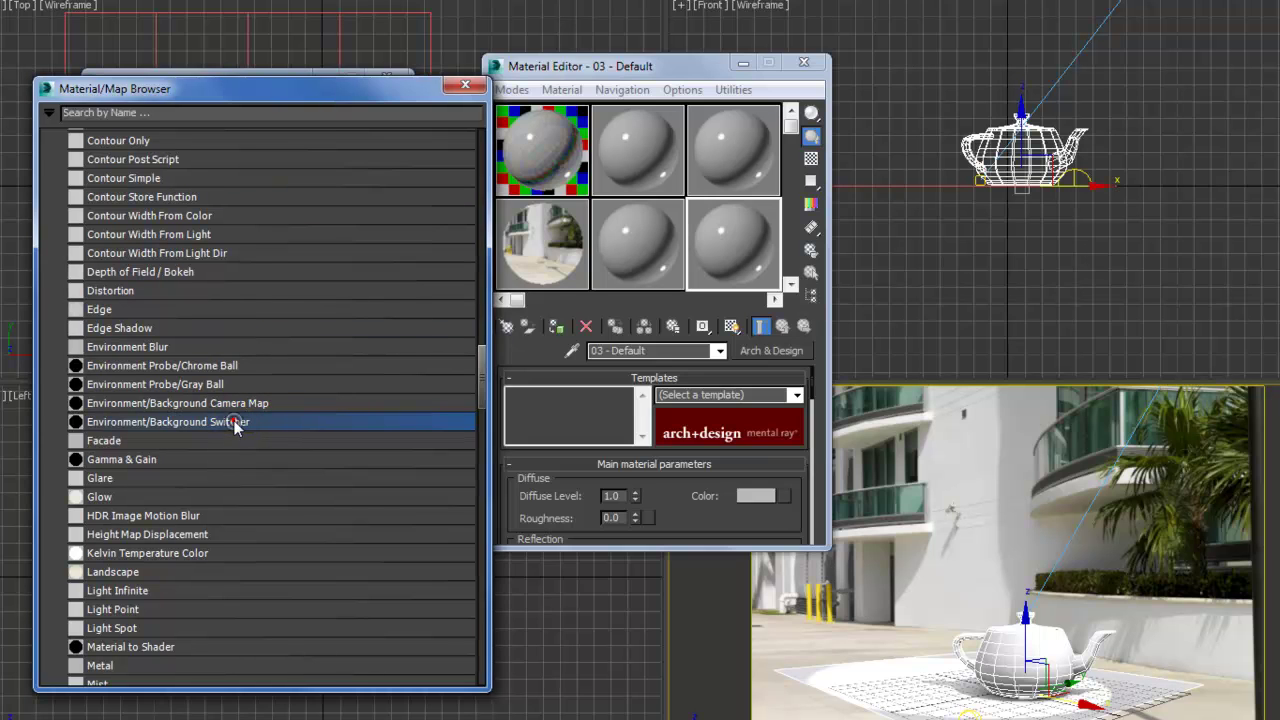
{"action": "left_click_drag", "start_coordinate": [379, 91], "coordinate": [348, 68]}
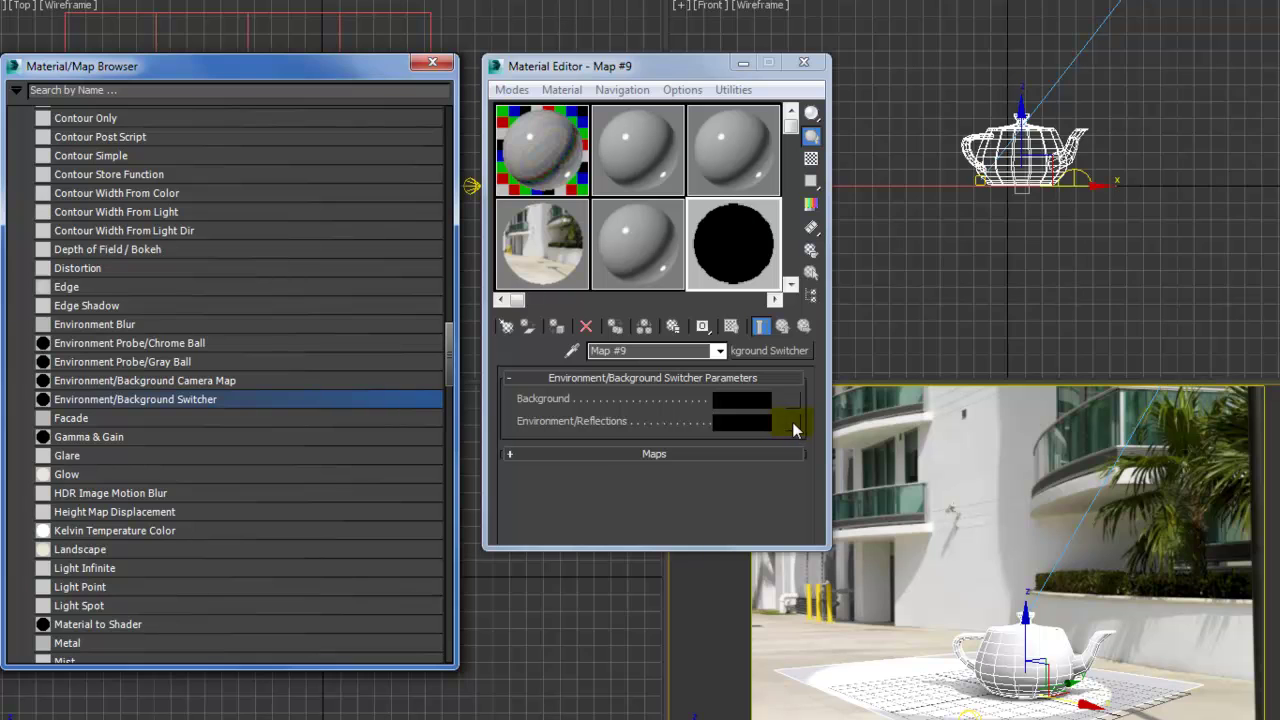
{"action": "left_click", "coordinate": [584, 450]}
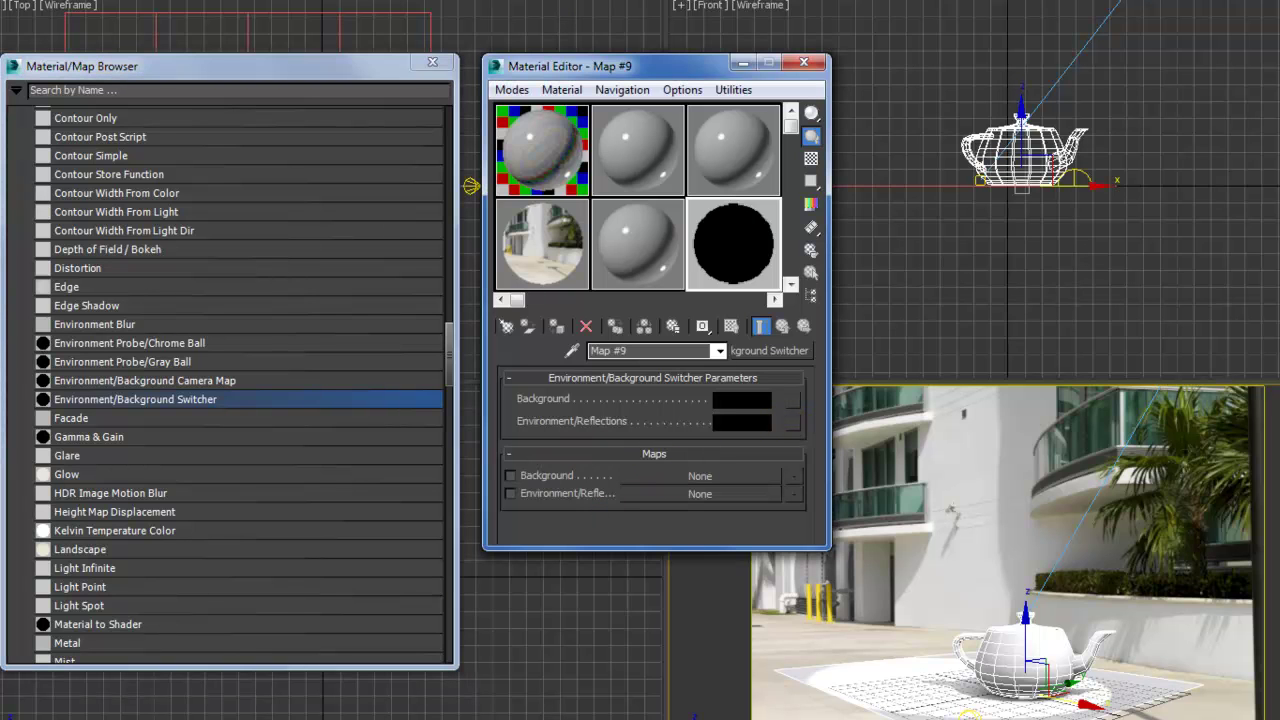
Load DH-USC-05_BP03.jpg as the switcher's Background bitmap, using Environ coordinates with Screen mapping
{"action": "left_click_drag", "start_coordinate": [590, 64], "coordinate": [764, 50]}
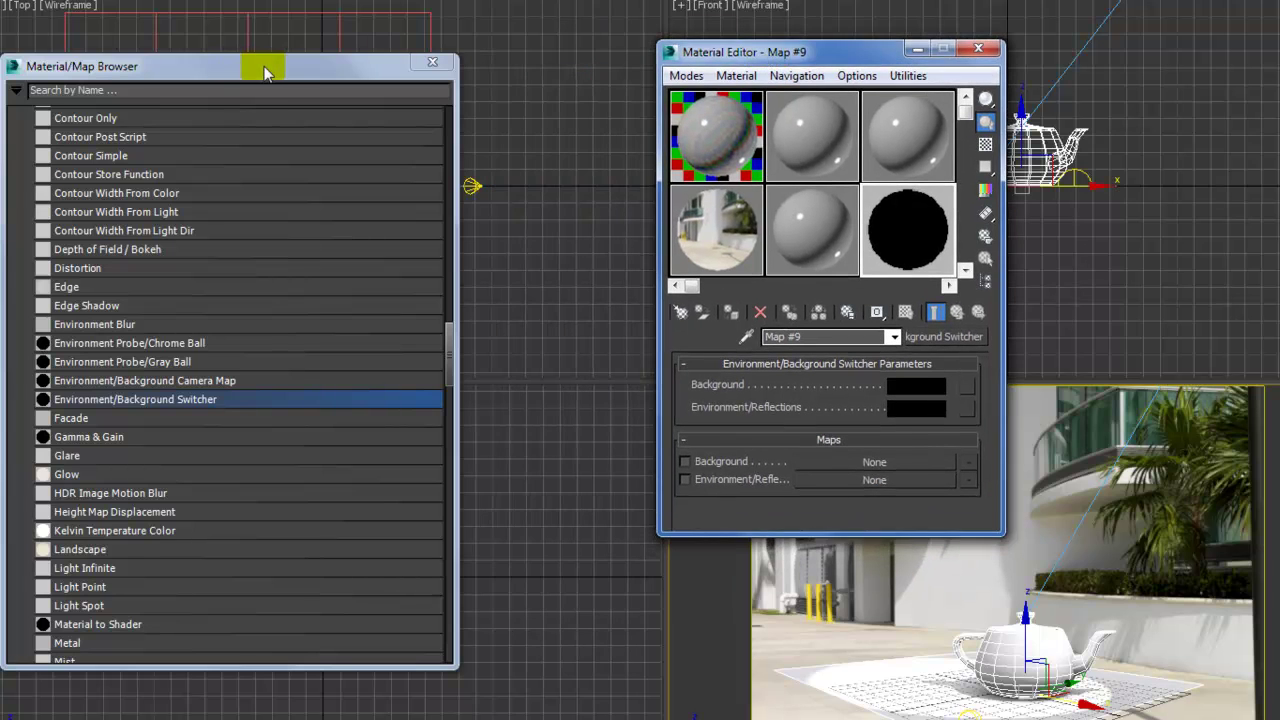
{"action": "left_click_drag", "start_coordinate": [265, 72], "coordinate": [433, 34]}
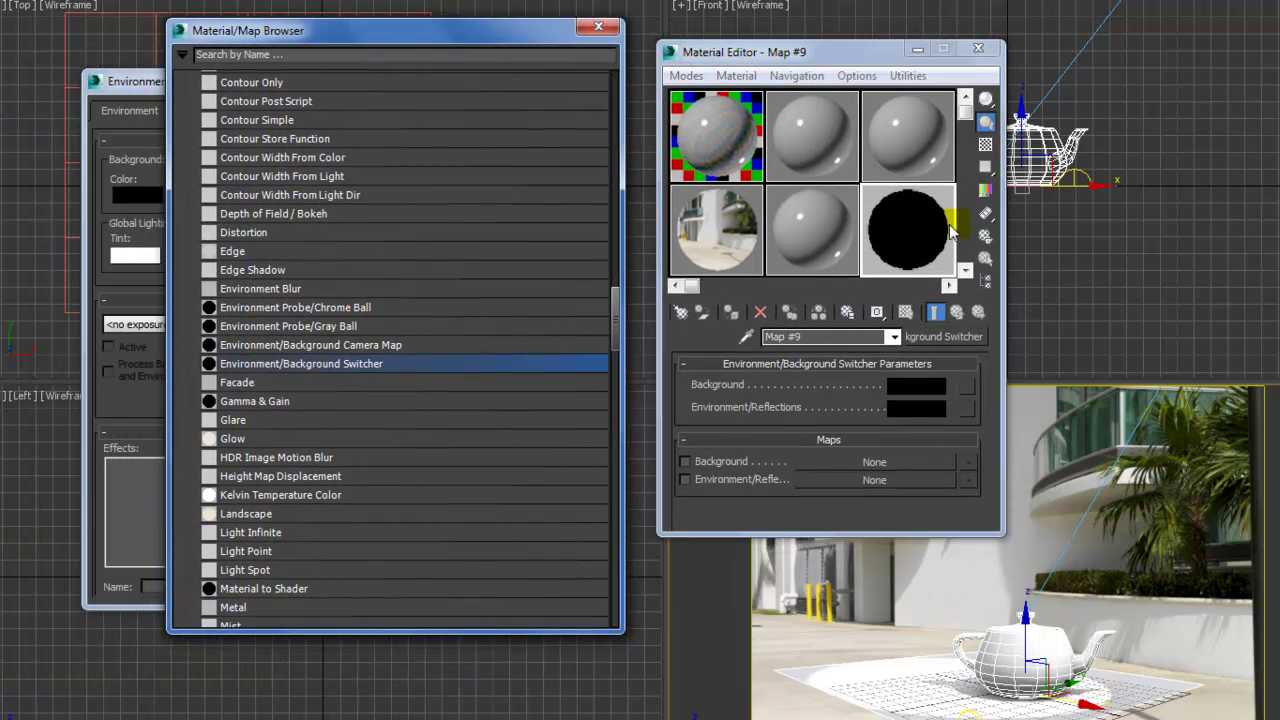
{"action": "left_click", "coordinate": [876, 462]}
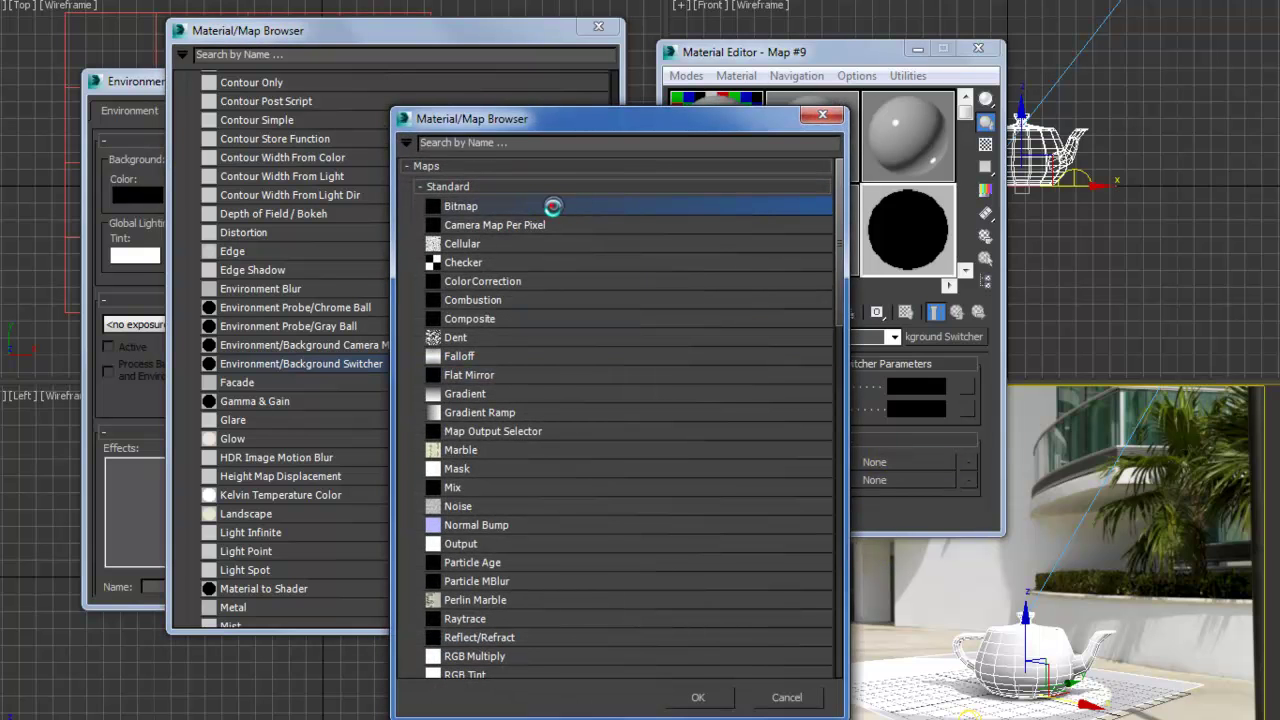
{"action": "double_click", "coordinate": [553, 206]}
{"action": "left_click", "coordinate": [498, 71]}
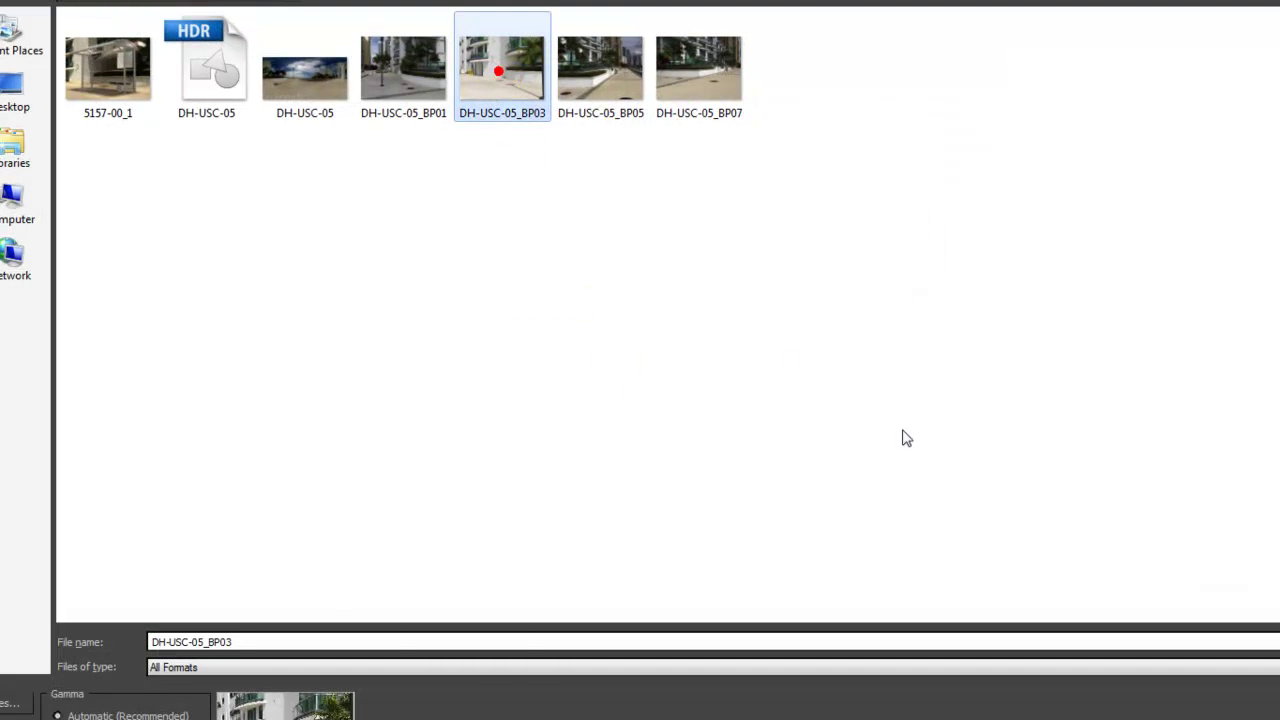
{"action": "key", "text": "Return"}
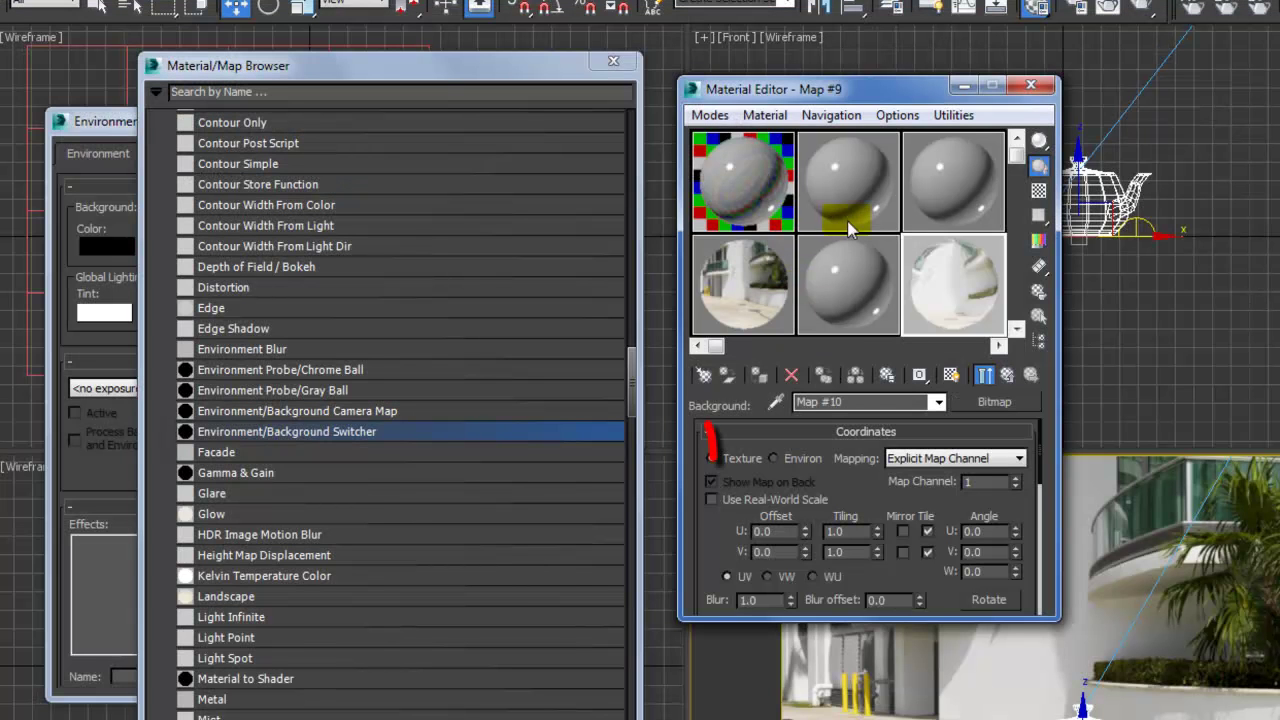
{"action": "left_click", "coordinate": [773, 458]}
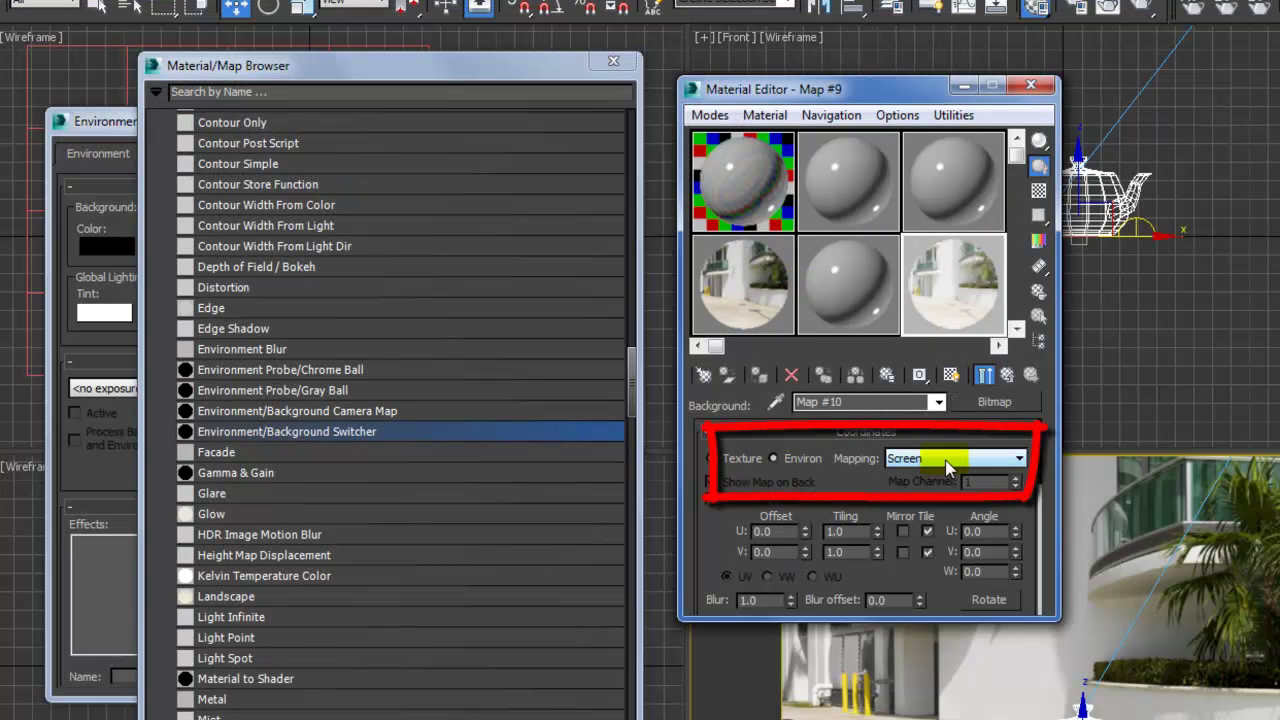
{"action": "left_click", "coordinate": [1007, 375]}
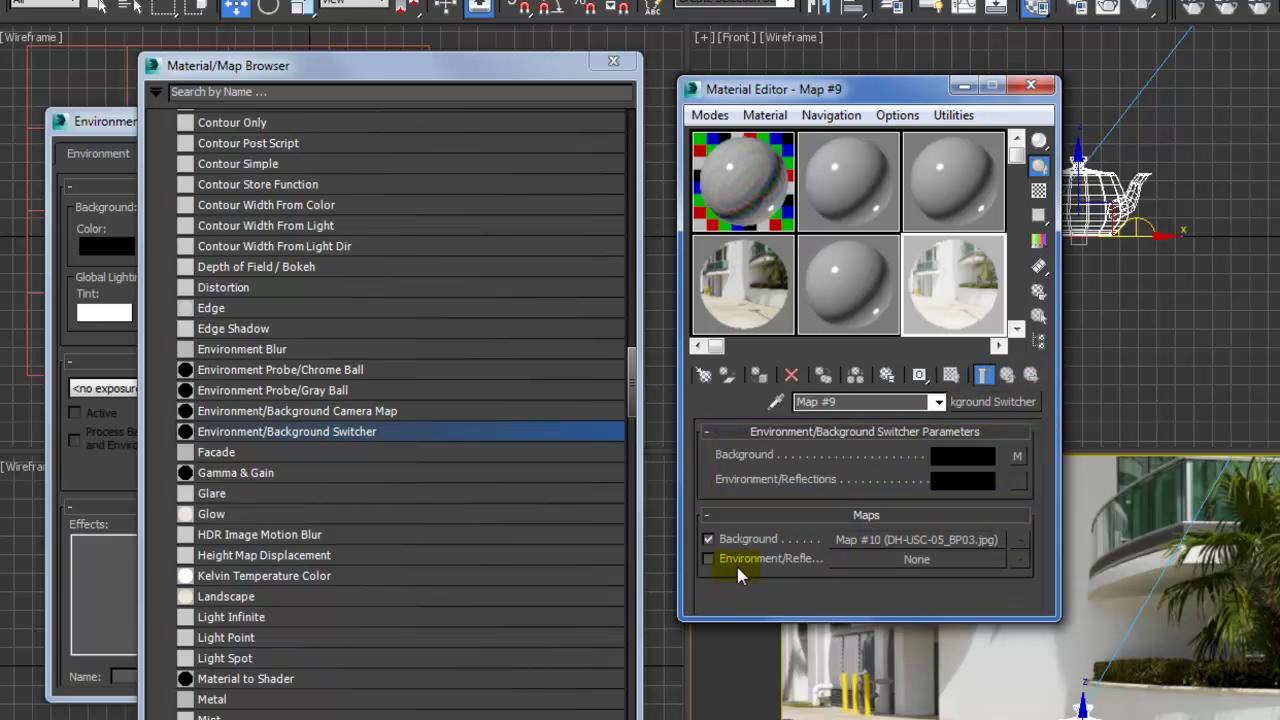
Load DH-USC-05.hdr as Environment/Reflections, mapped Environ with Spherical Environment
{"action": "left_click", "coordinate": [916, 559]}
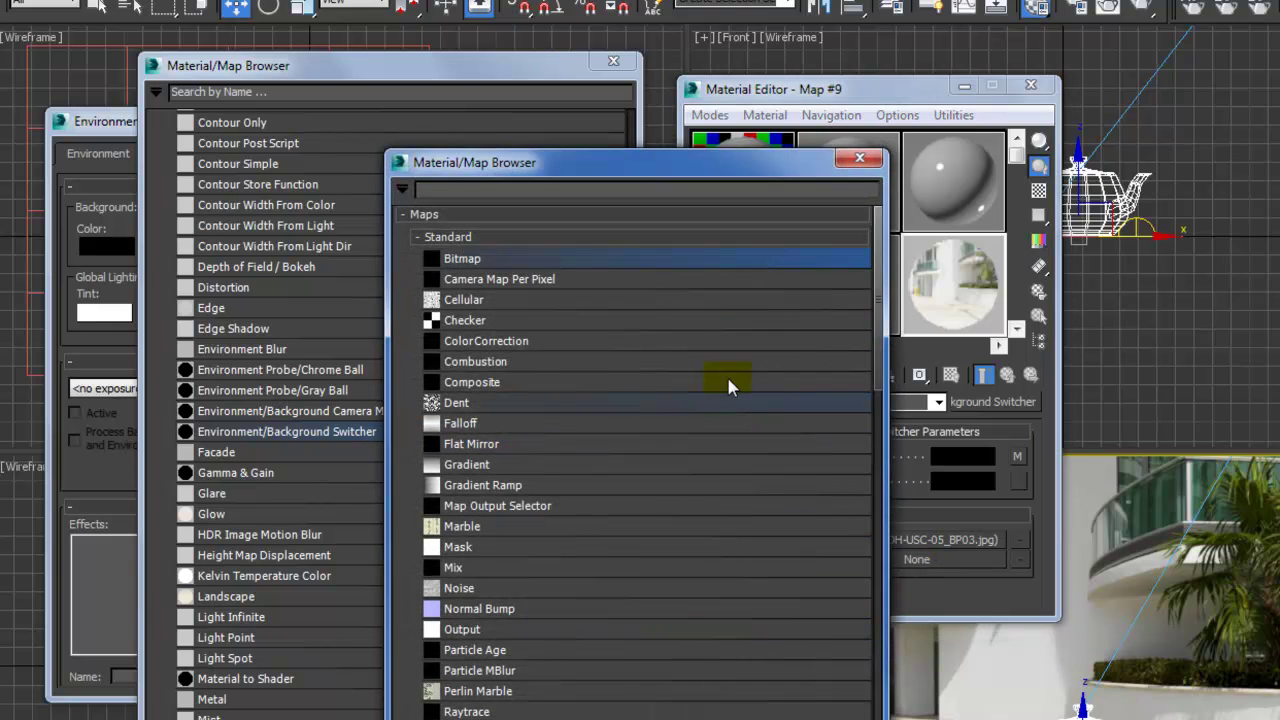
{"action": "double_click", "coordinate": [557, 260]}
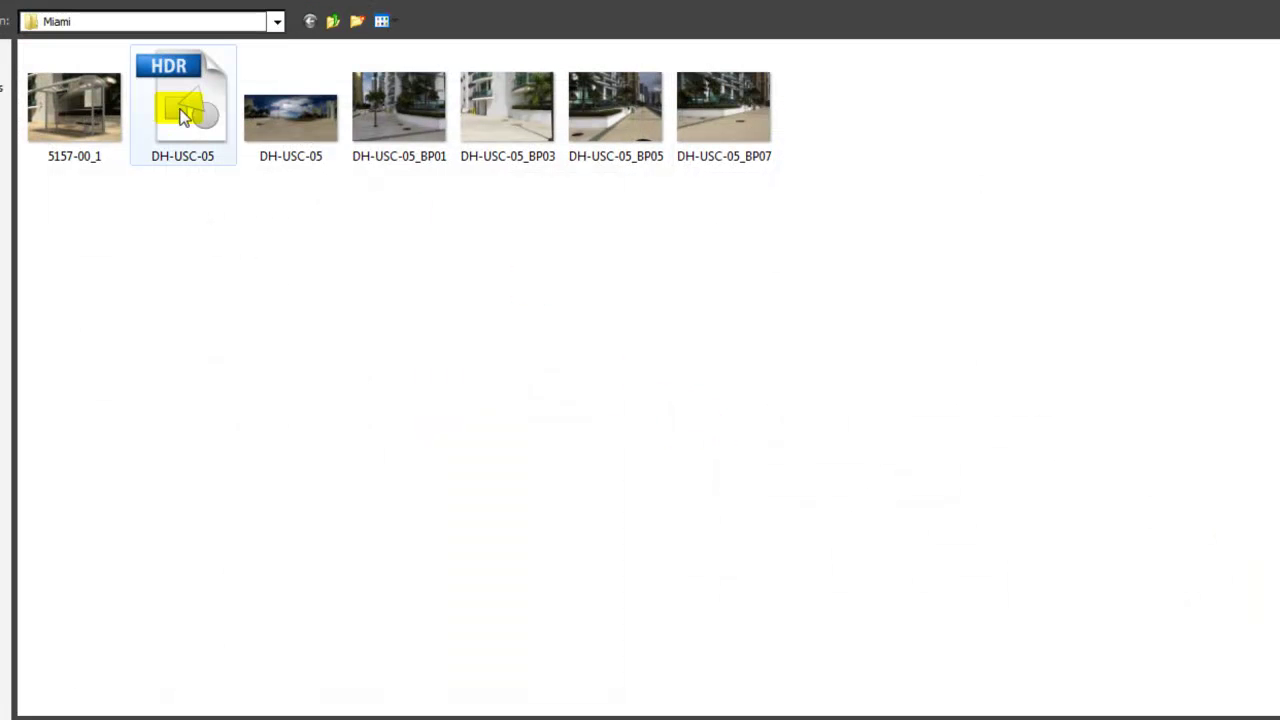
{"action": "left_click", "coordinate": [185, 107]}
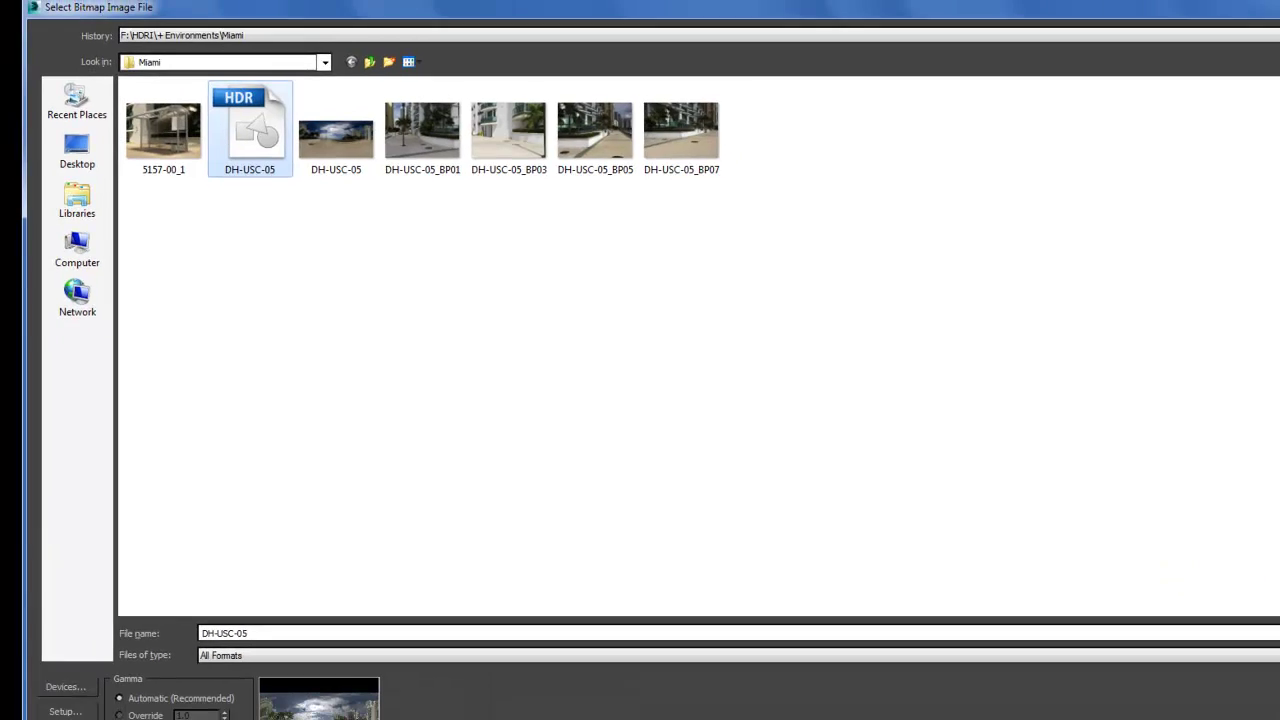
{"action": "key", "text": "Return"}
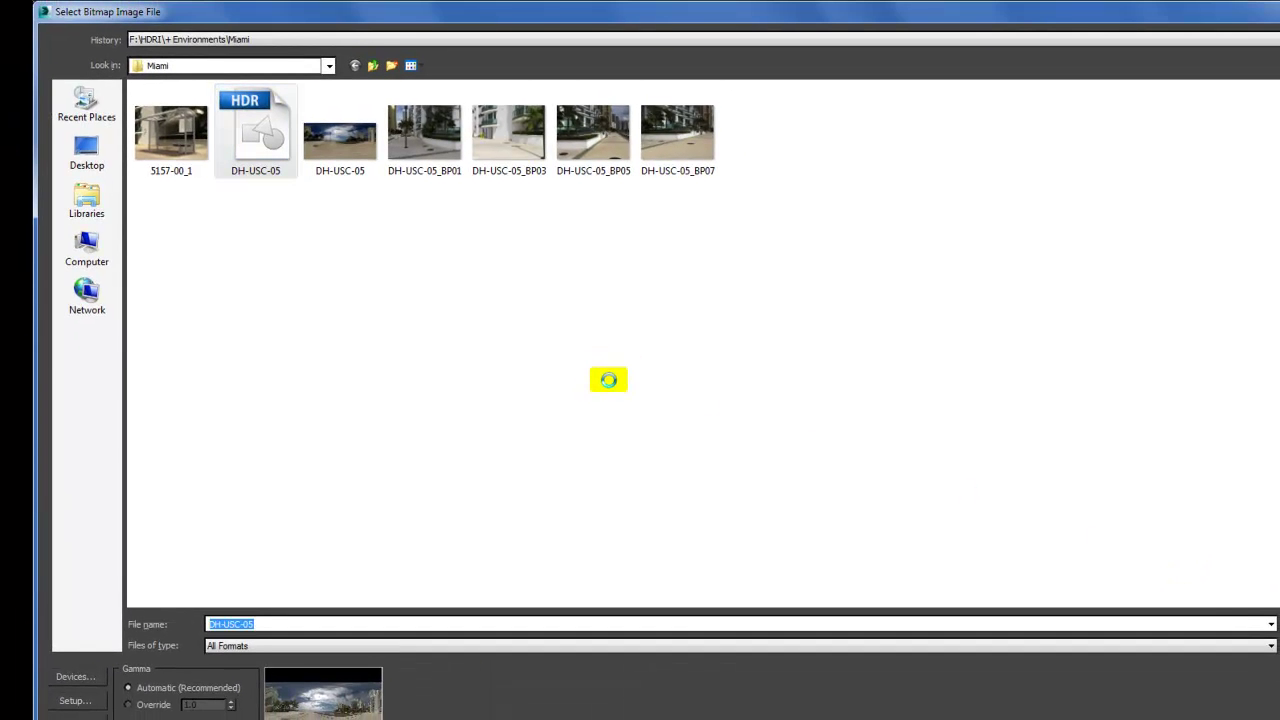
{"action": "left_click", "coordinate": [271, 347]}
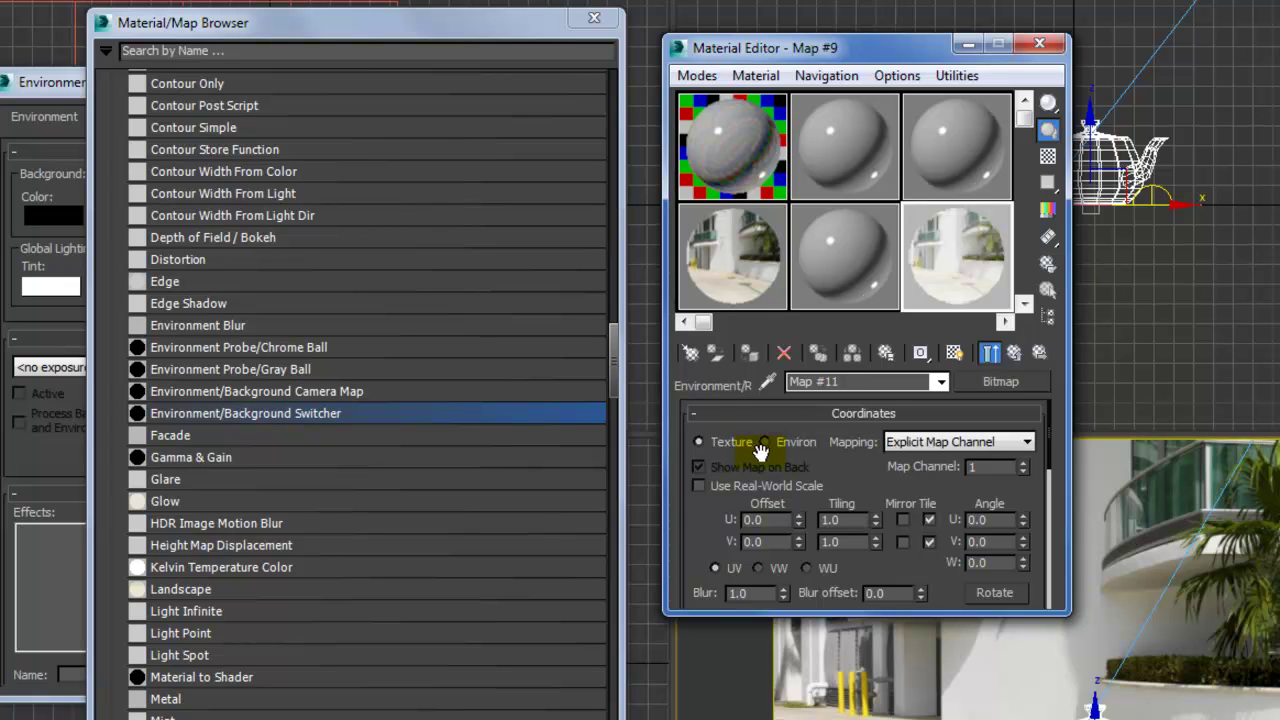
{"action": "left_click", "coordinate": [764, 442]}
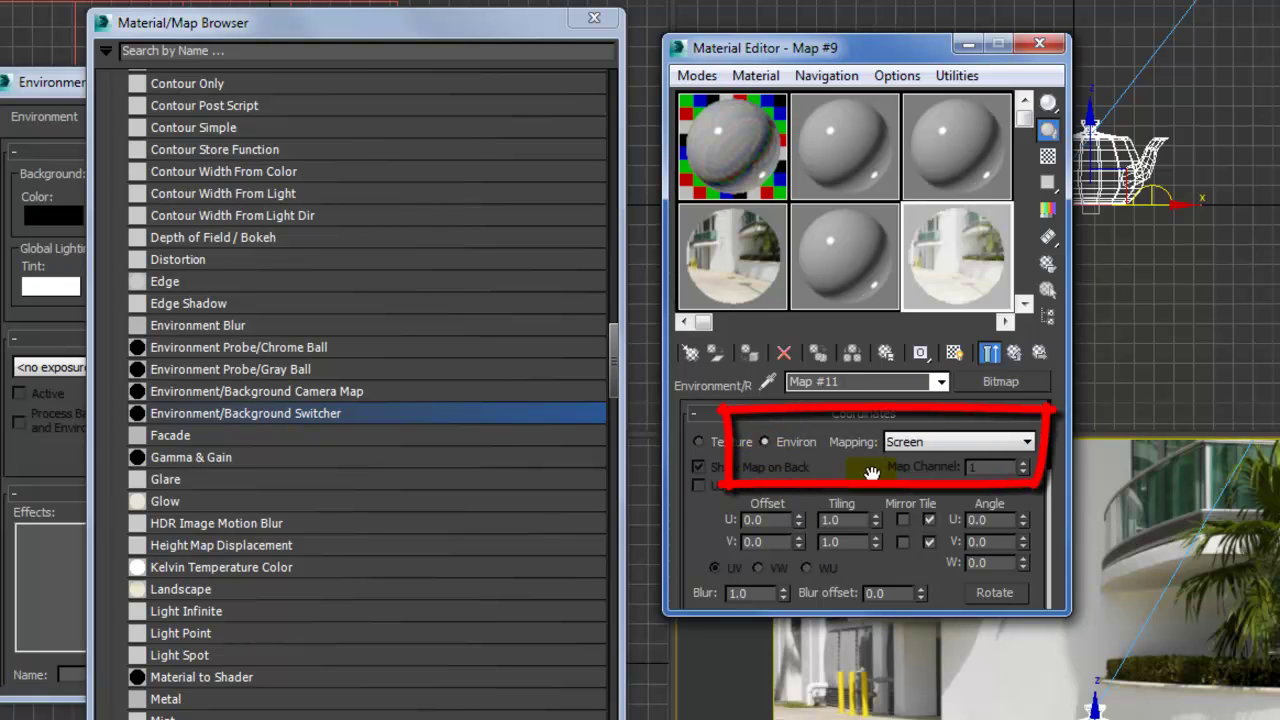
{"action": "left_click", "coordinate": [952, 447]}
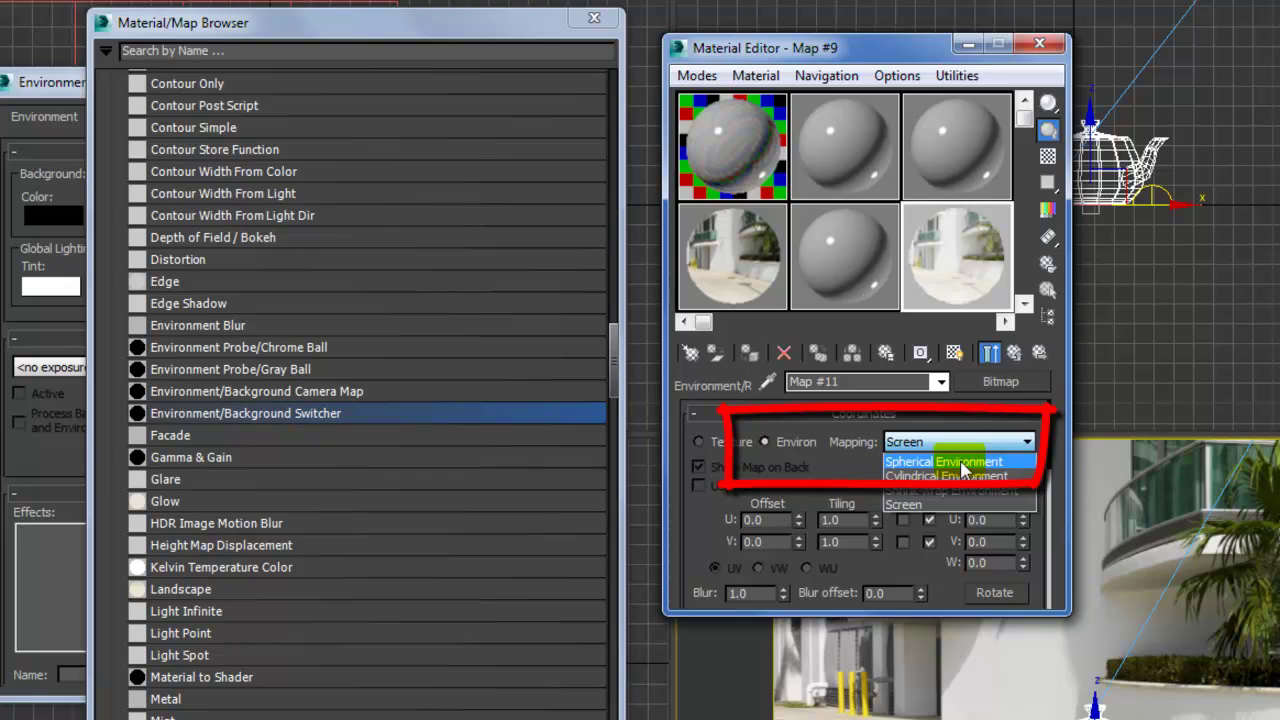
{"action": "left_click", "coordinate": [958, 462]}
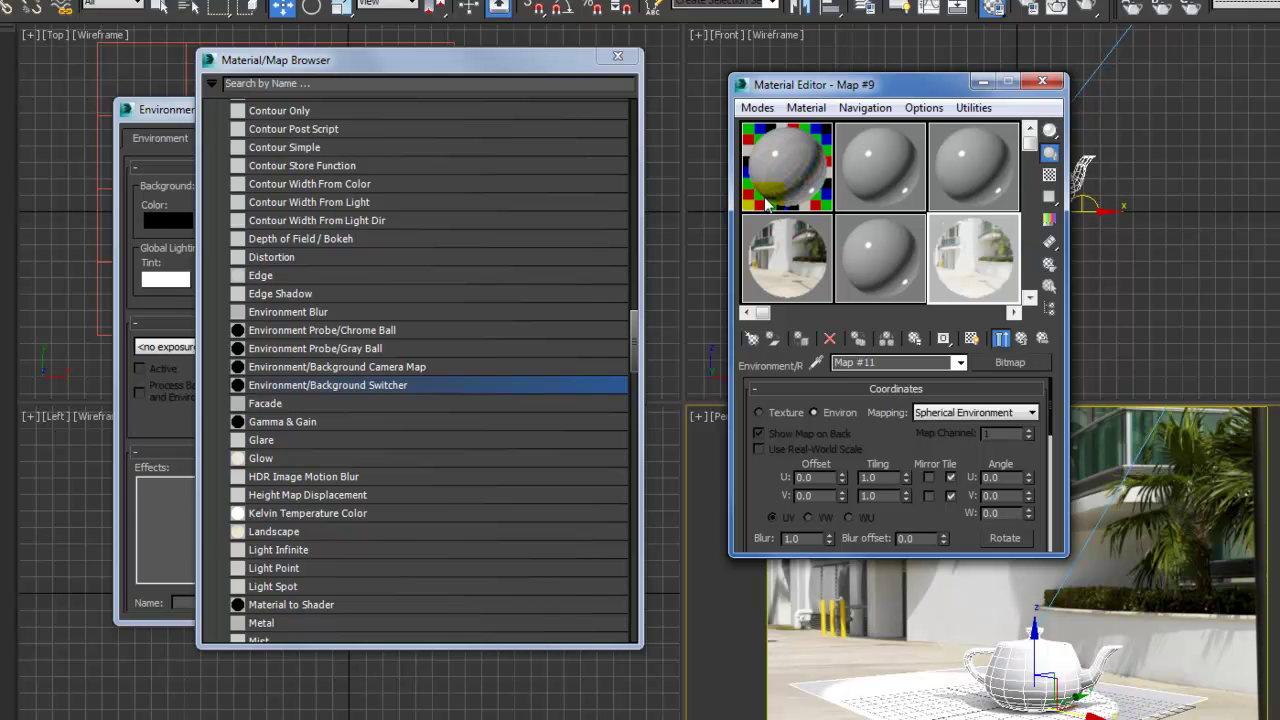
Close the Material/Map Browser and move the material editor over the environment settings
{"action": "left_click", "coordinate": [560, 58]}
{"action": "left_click_drag", "start_coordinate": [560, 58], "coordinate": [548, 64]}
{"action": "left_click", "coordinate": [606, 60]}
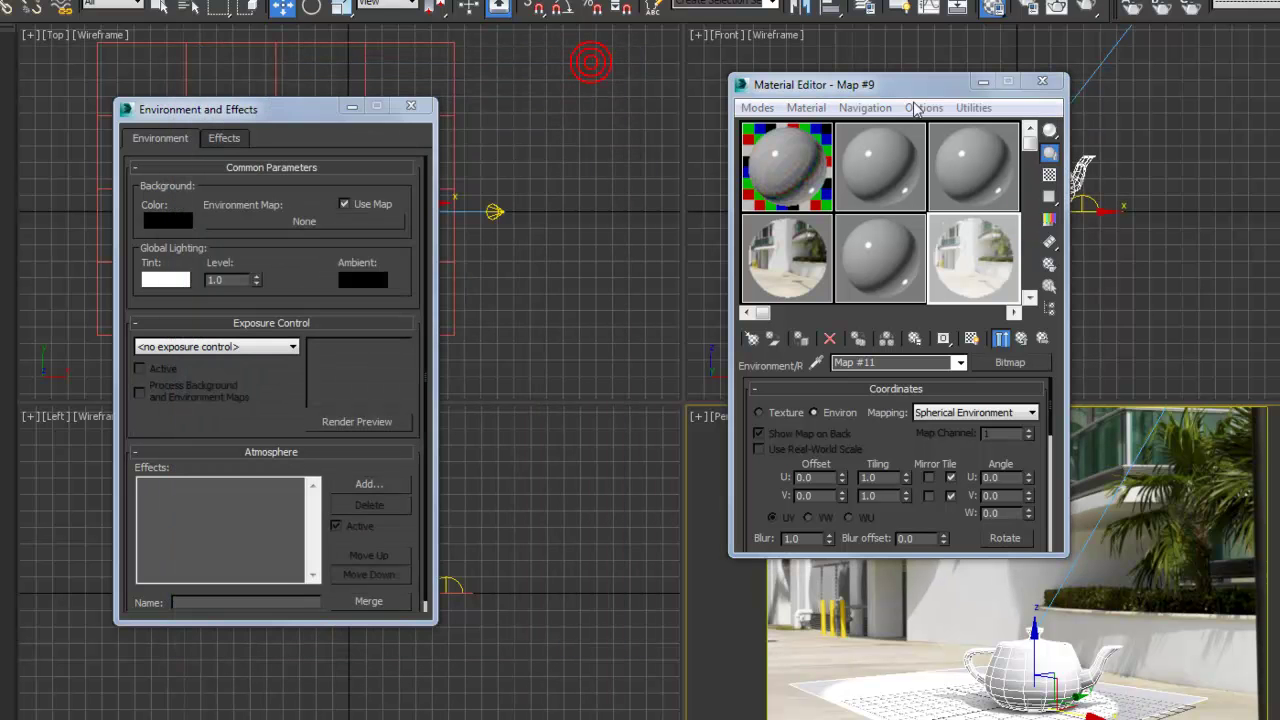
{"action": "left_click", "coordinate": [913, 88]}
{"action": "left_click_drag", "start_coordinate": [913, 88], "coordinate": [514, 83]}
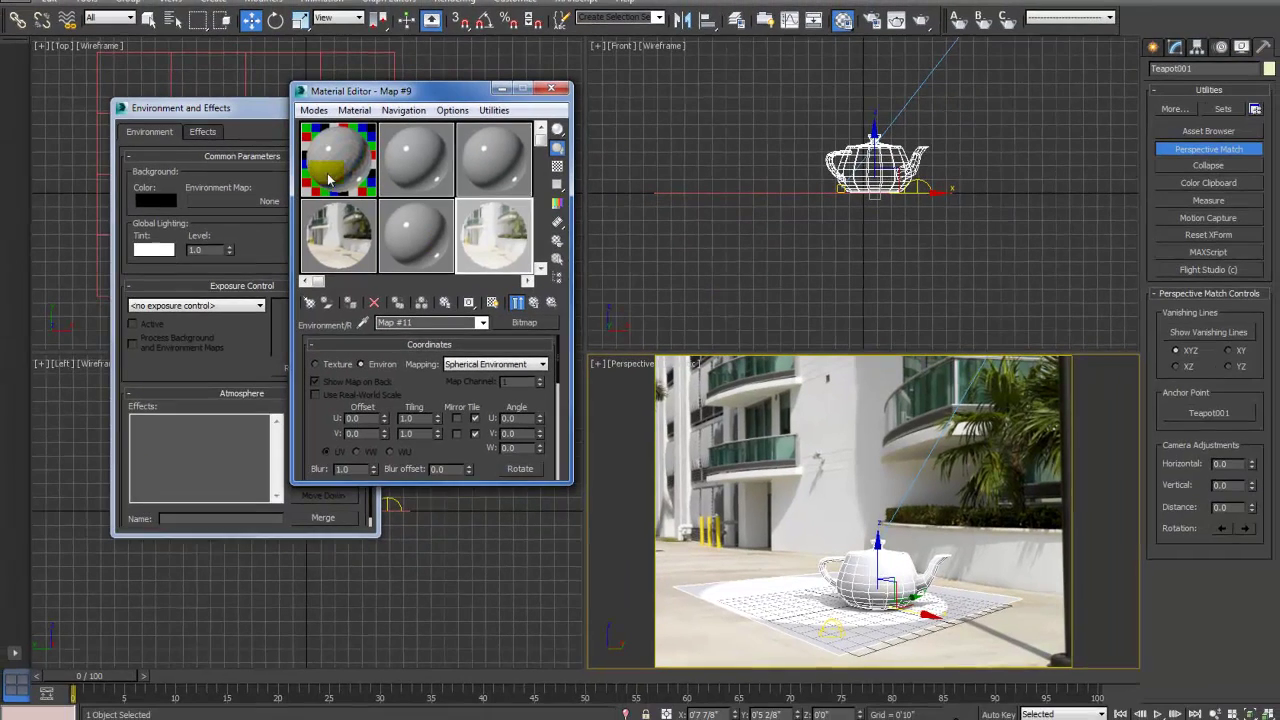
Assign the 02 - Default matte material to the ground plane Plane001
{"action": "left_click", "coordinate": [339, 234]}
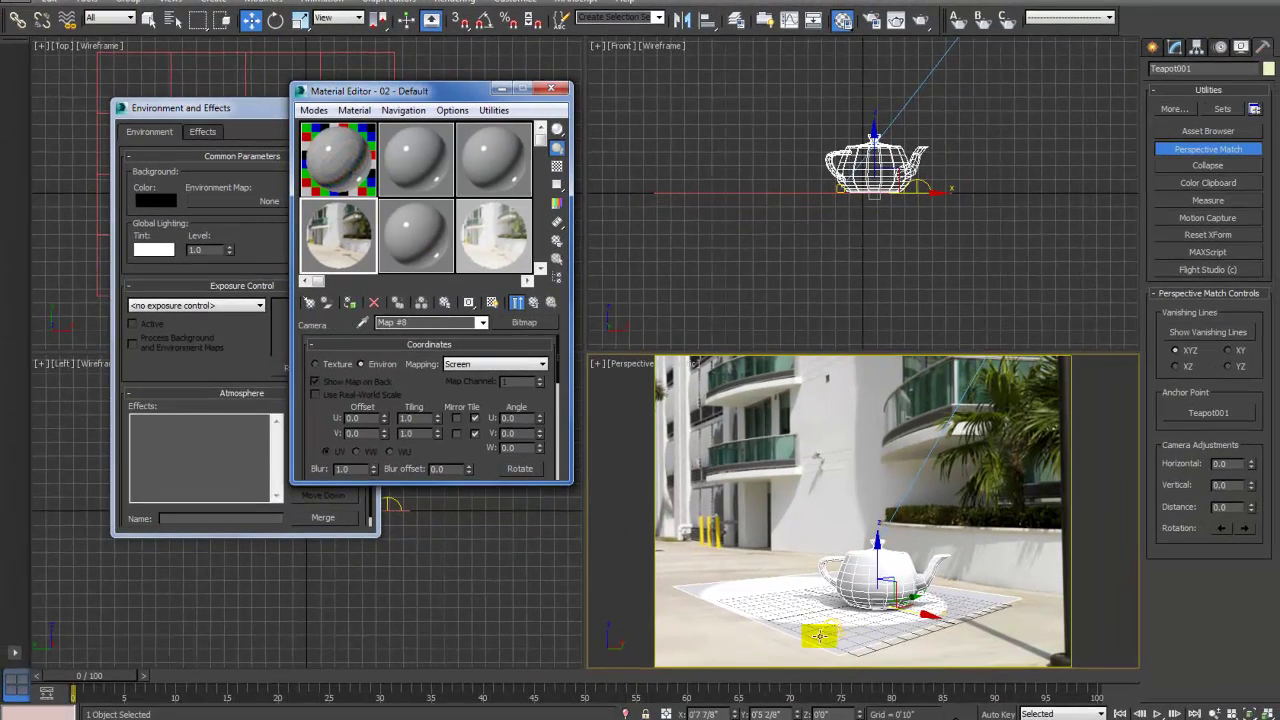
{"action": "left_click", "coordinate": [862, 632]}
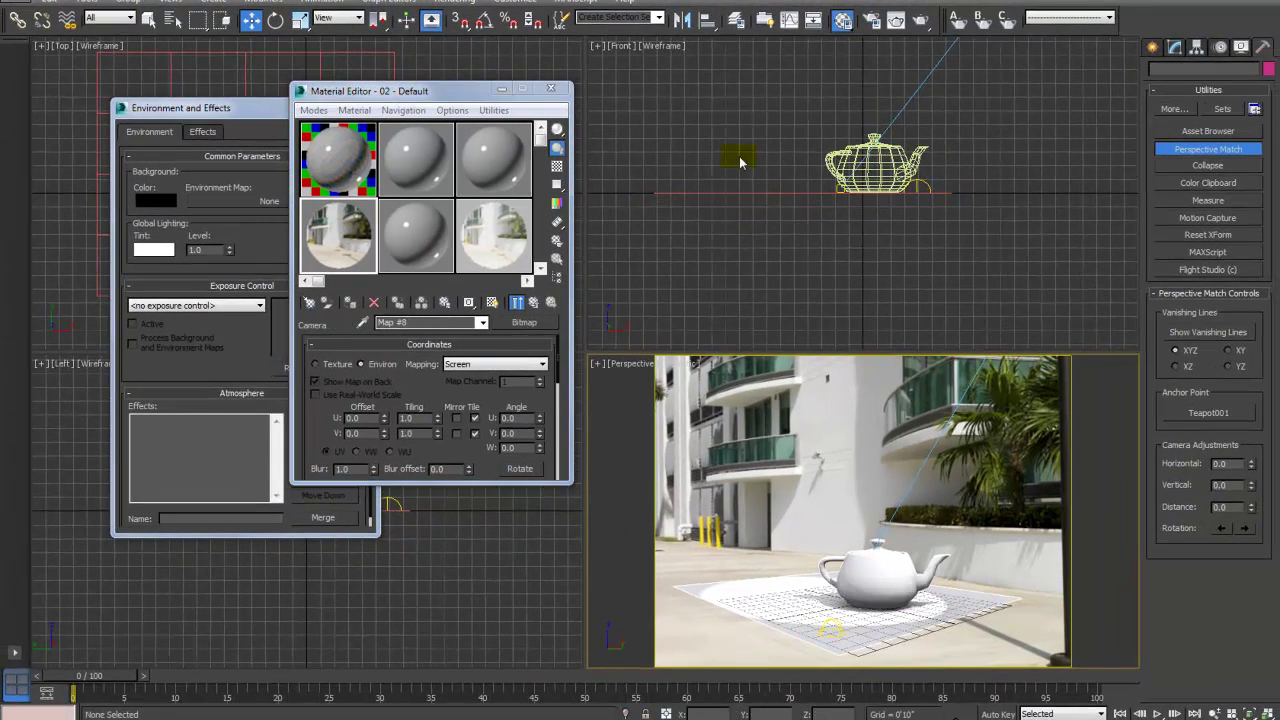
{"action": "left_click", "coordinate": [715, 213]}
{"action": "left_click", "coordinate": [712, 194]}
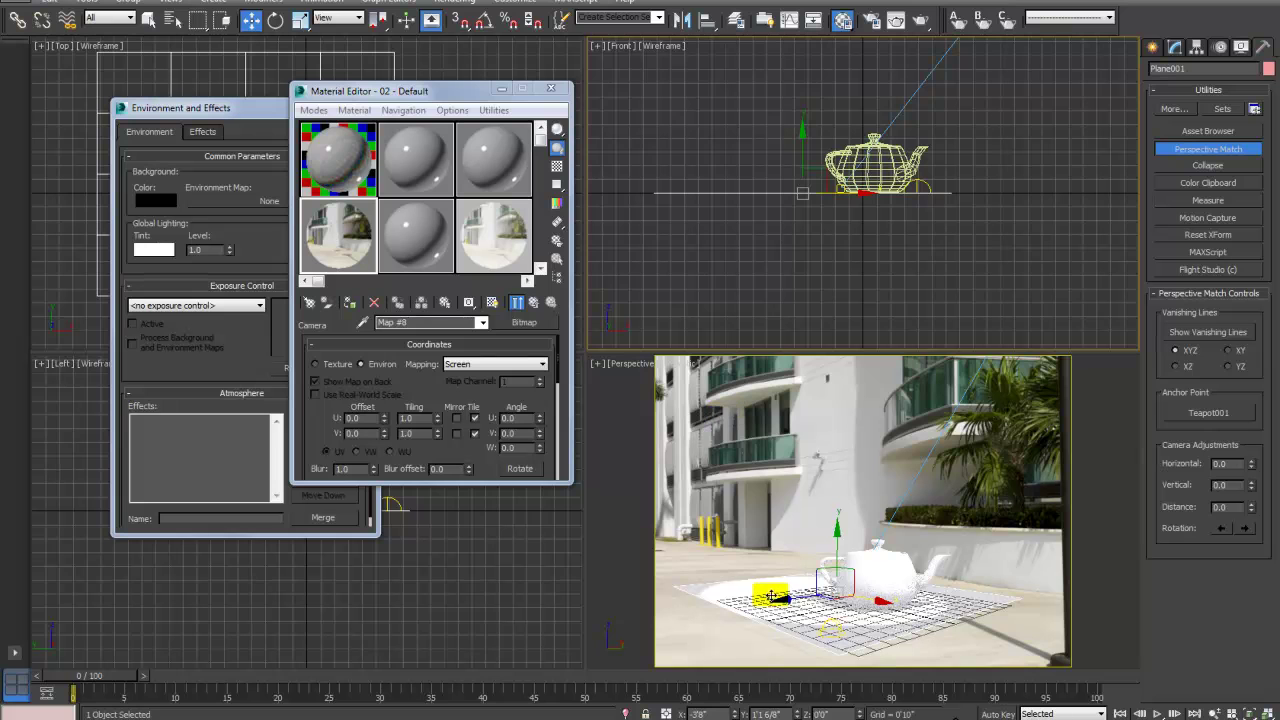
{"action": "left_click_drag", "start_coordinate": [382, 255], "coordinate": [350, 282]}
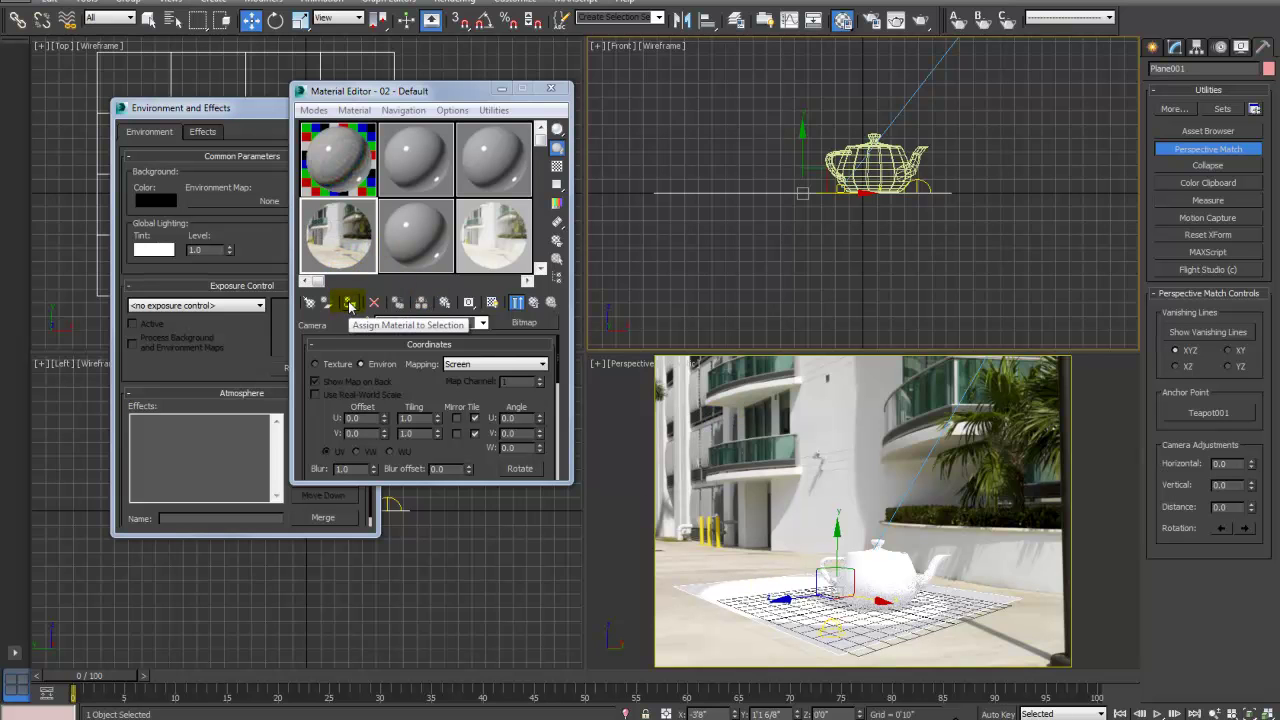
{"action": "left_click", "coordinate": [349, 303]}
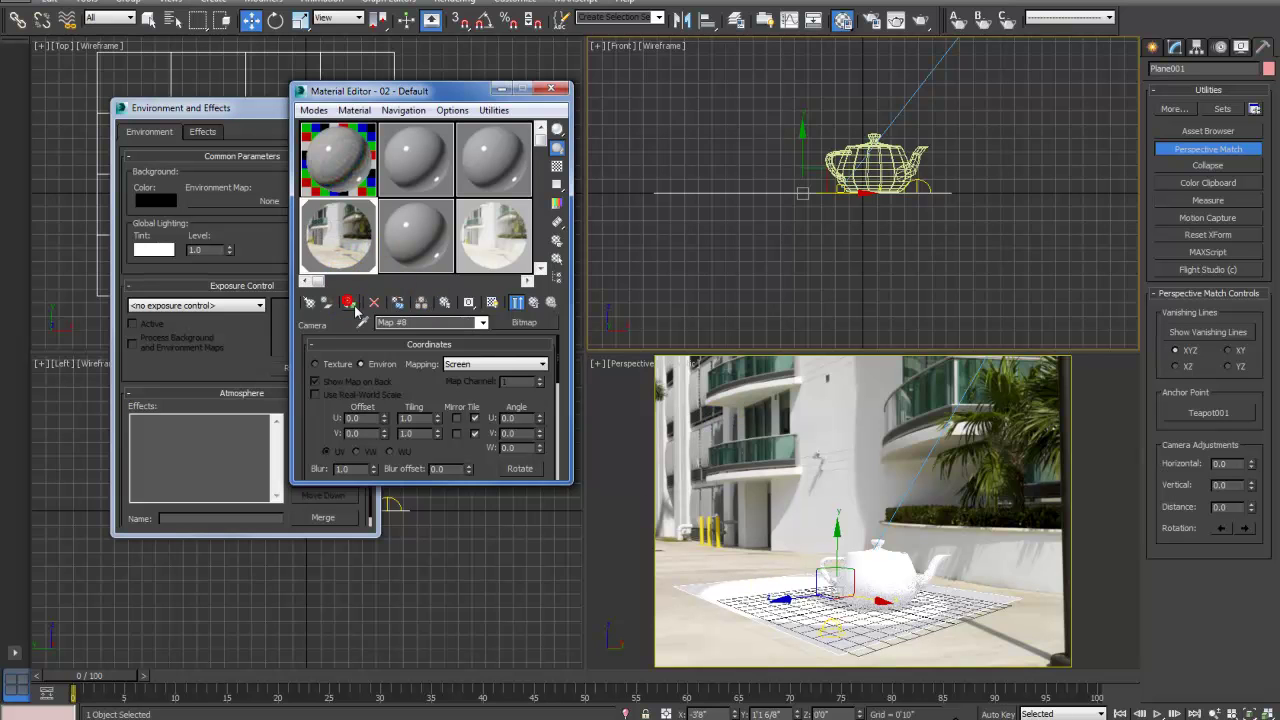
Drag the Map #9 switcher onto the scene's Environment Map slot
{"action": "left_click", "coordinate": [493, 236]}
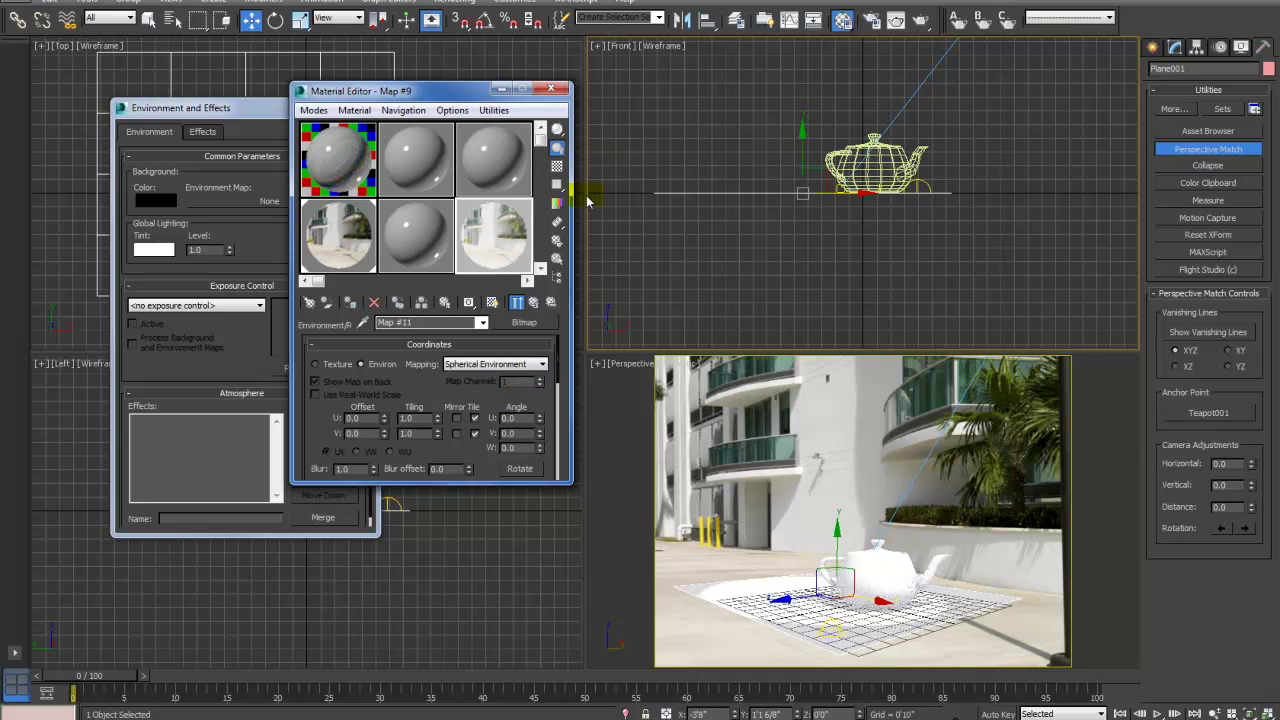
{"action": "left_click_drag", "start_coordinate": [450, 90], "coordinate": [640, 84]}
{"action": "left_click_drag", "start_coordinate": [688, 236], "coordinate": [290, 220]}
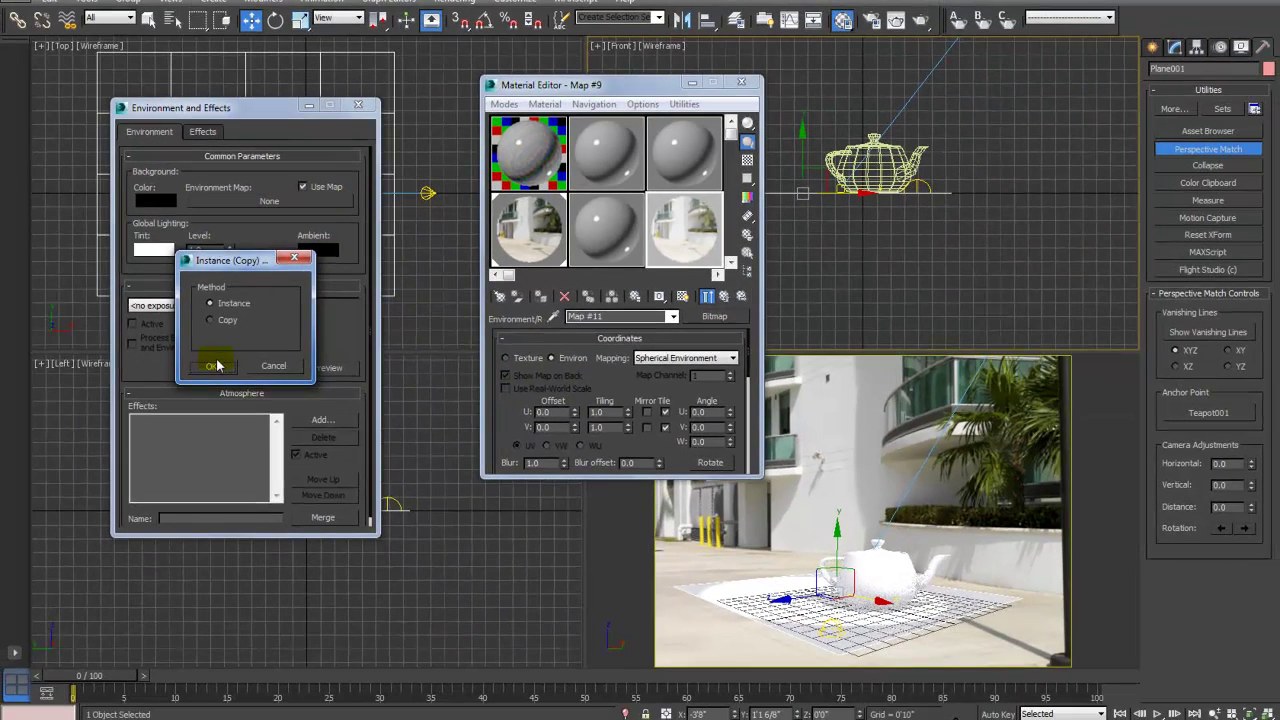
Confirm Map #9 as an Instance in the Environment Map slot
{"action": "left_click", "coordinate": [217, 366]}
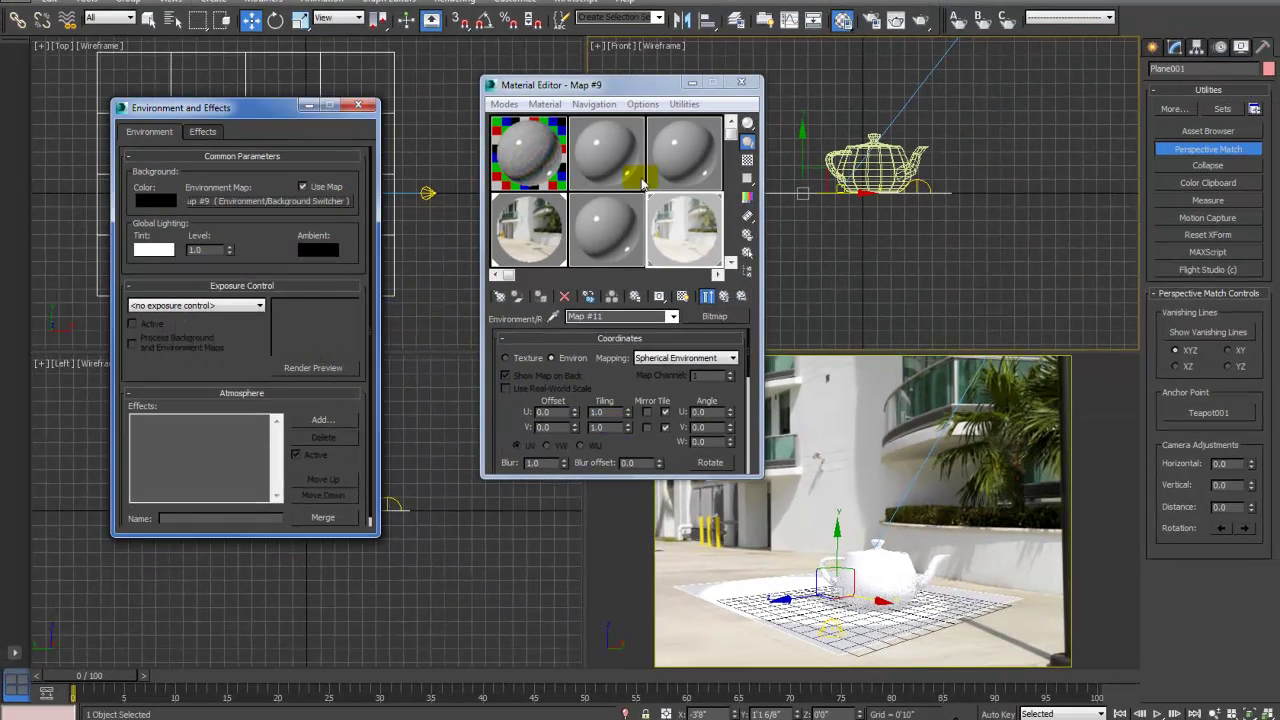
{"action": "left_click_drag", "start_coordinate": [636, 85], "coordinate": [561, 79]}
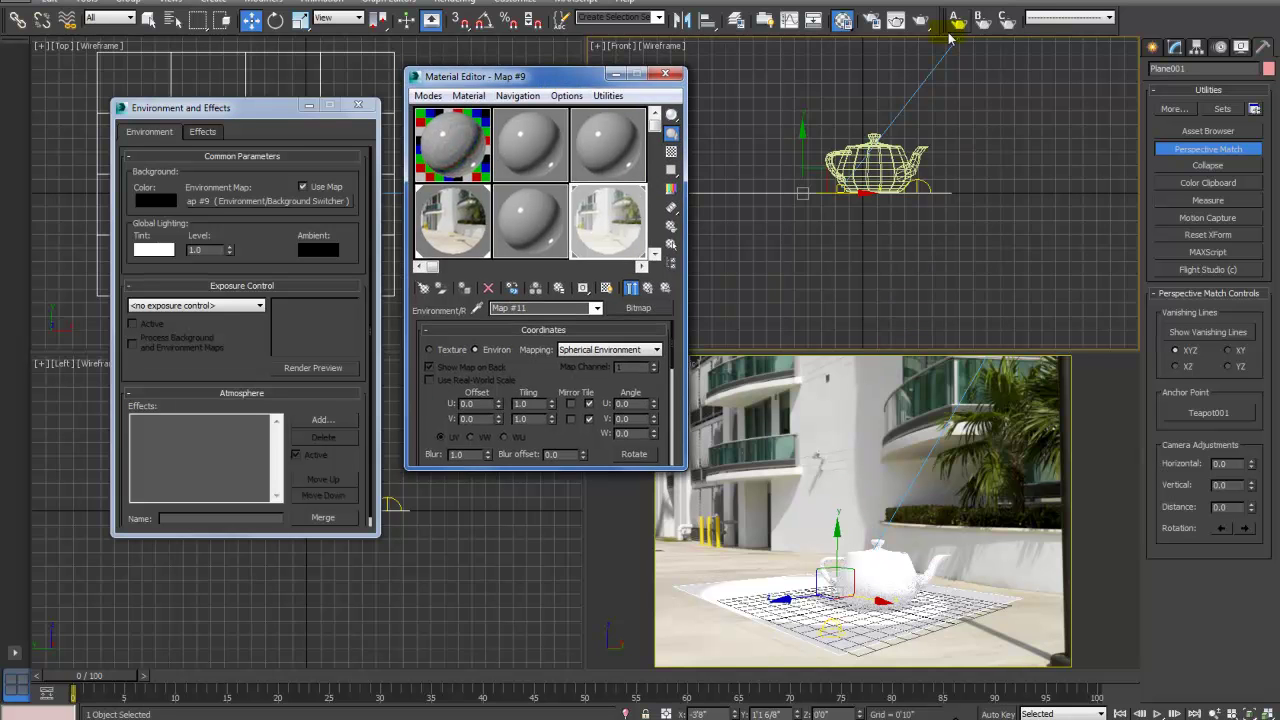
Render the Perspective view of the teapot over the Miami street photo
{"action": "left_click", "coordinate": [920, 20]}
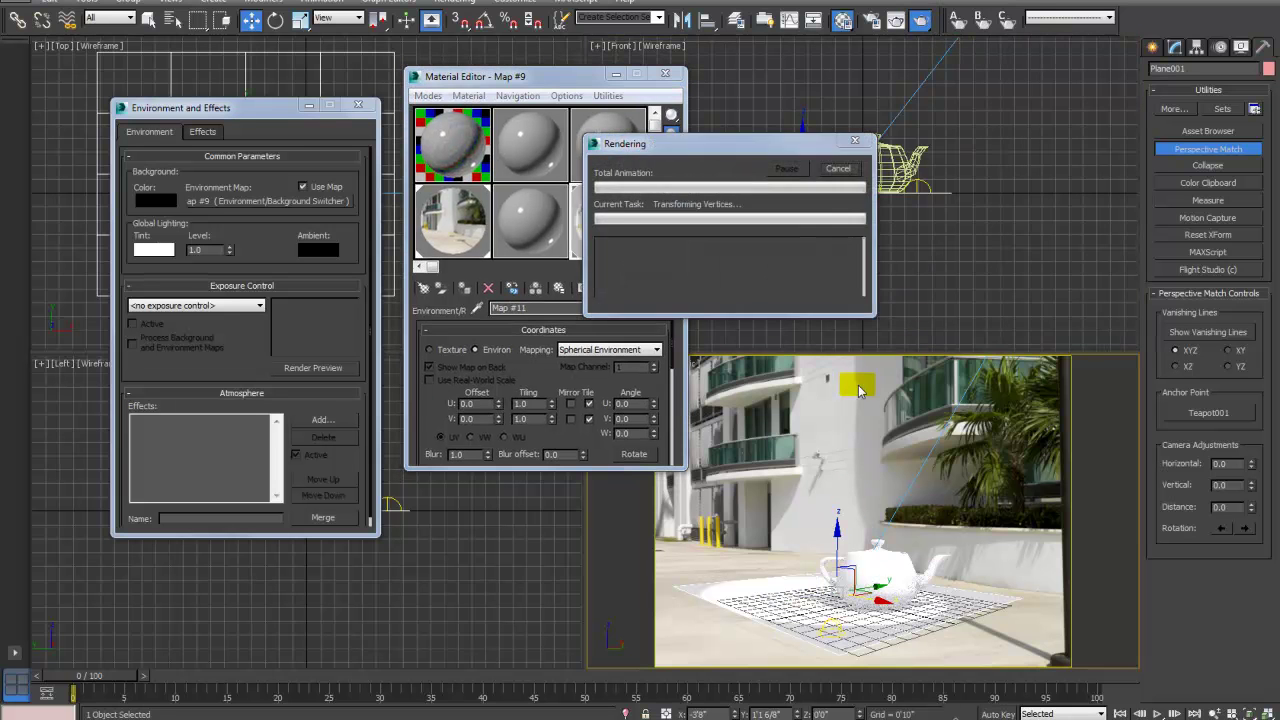